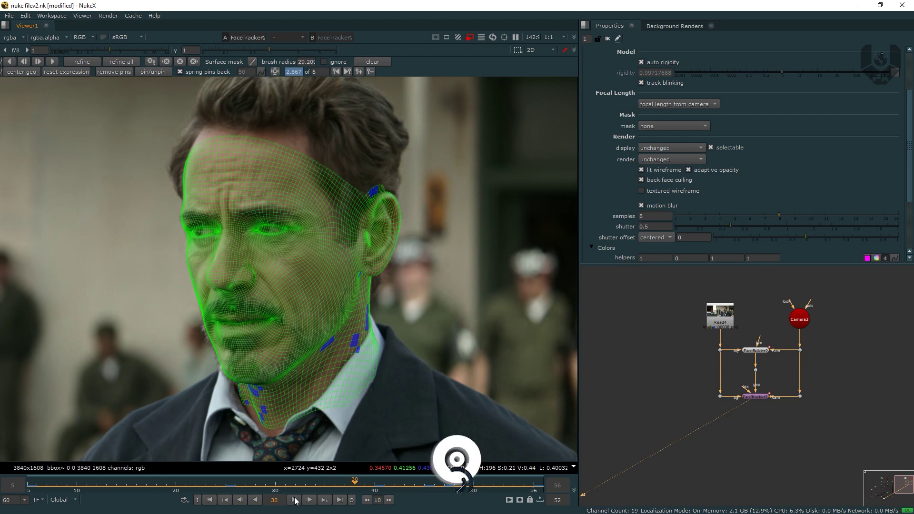
Scrub through the shot to review the tracked face mesh, and look over the KeenTools home page in the browser.
left_click(266, 484)
left_click_drag(265, 482, 403, 483)
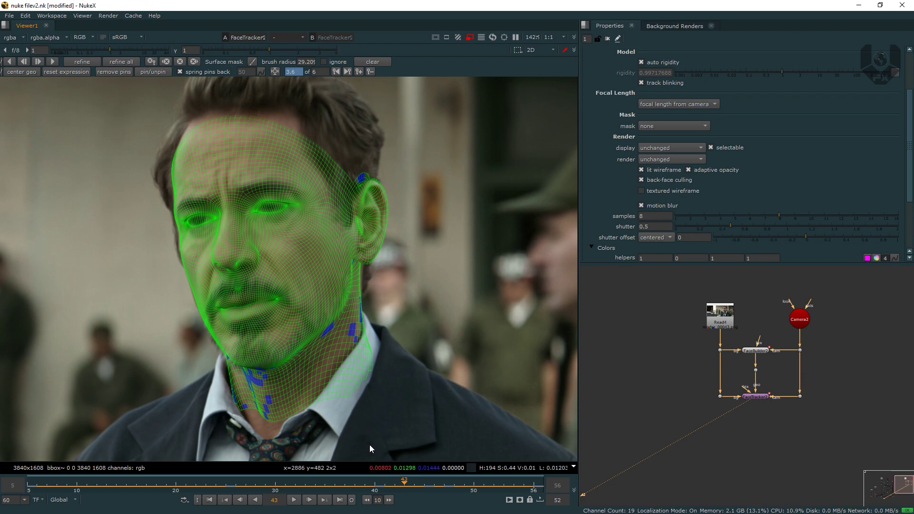
left_click_drag(405, 485, 325, 503)
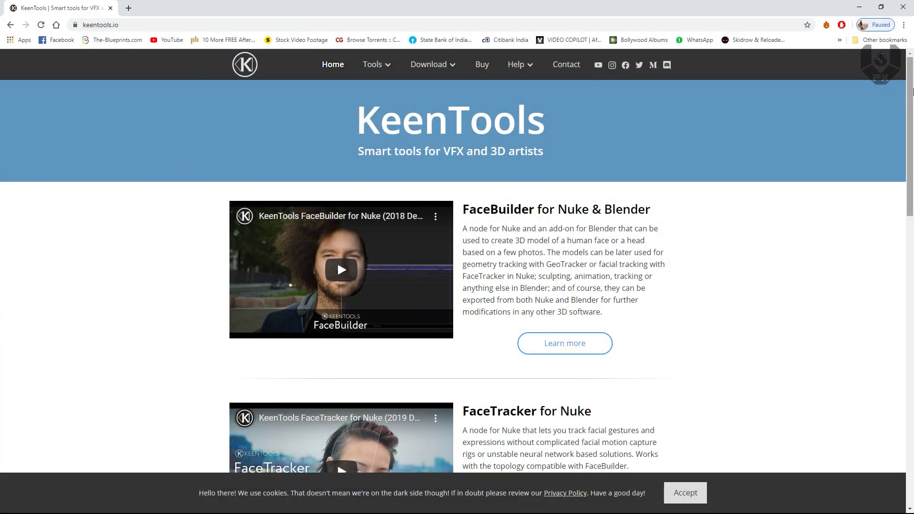
mouse_move(911, 93)
left_mouse_down()
mouse_move(895, 292)
mouse_move(907, 376)
mouse_move(910, 76)
left_mouse_up()
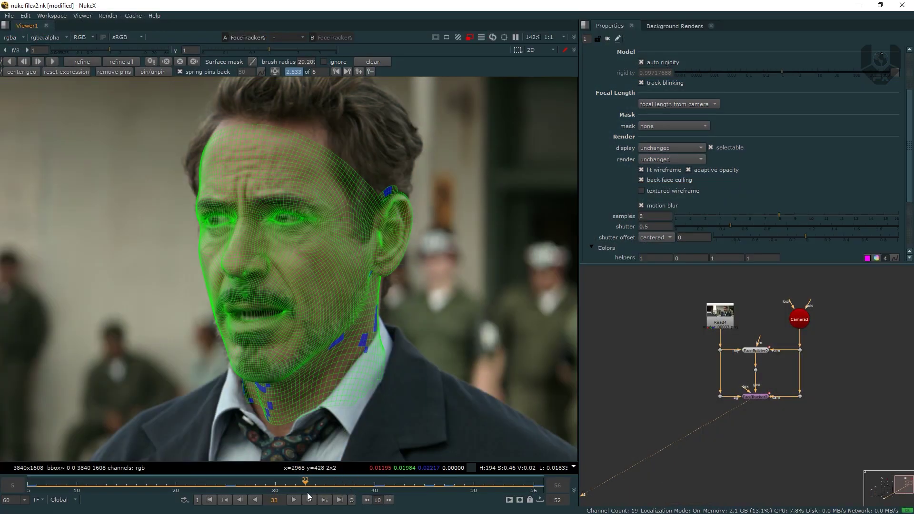
Delete the large older node tree with its reads and camera, keeping the small Read4 and Camera2 face-tracking setup.
middle_click_drag(294, 326, 283, 326)
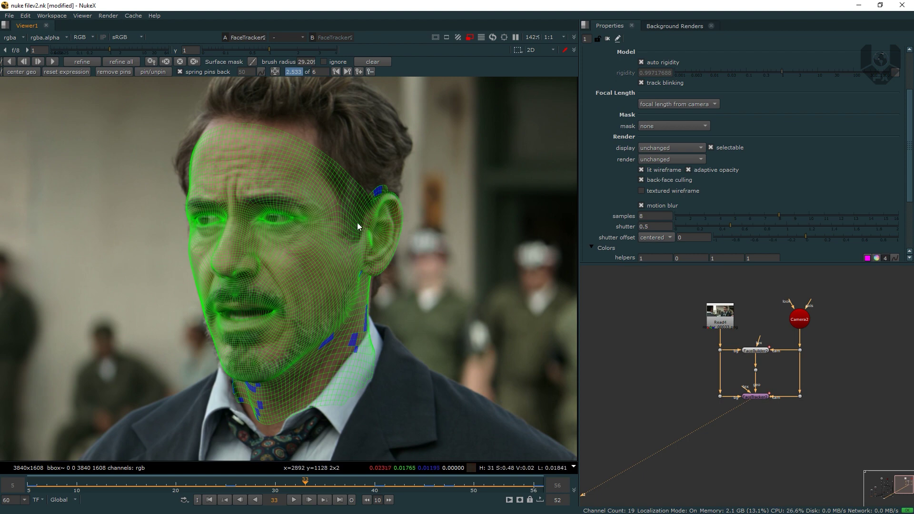
middle_click_drag(711, 289, 672, 299)
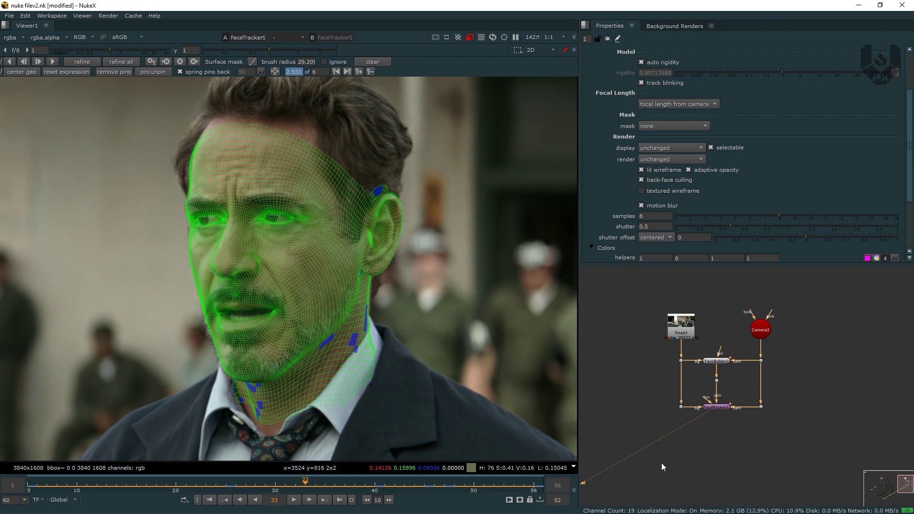
middle_click_drag(713, 352, 703, 351)
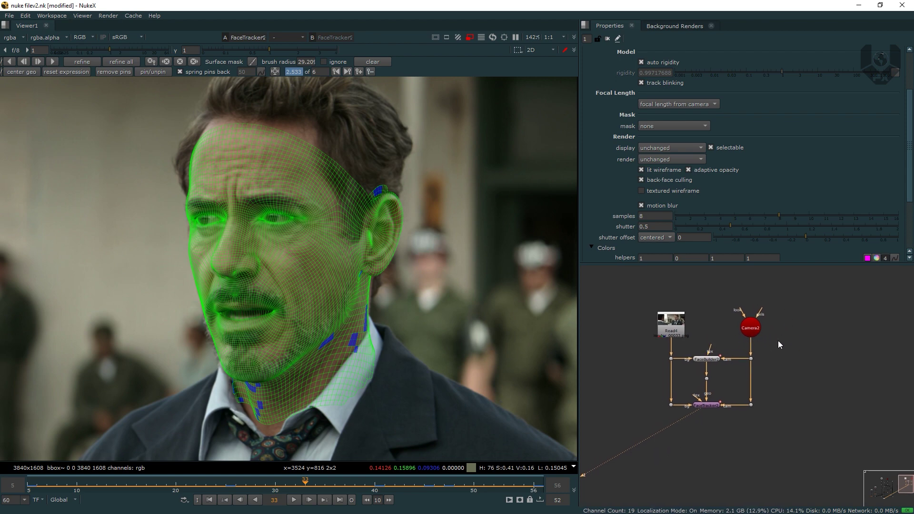
scroll(778, 343, "down", 4)
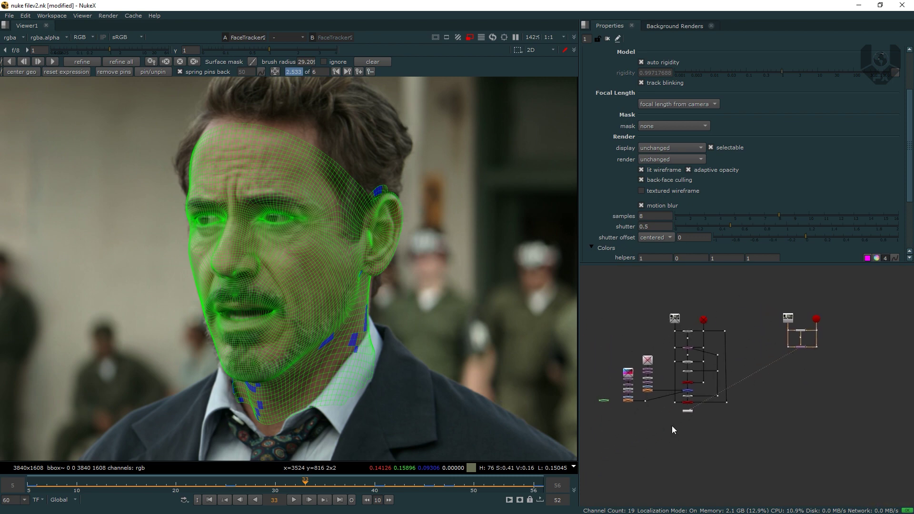
middle_click_drag(715, 349, 725, 351)
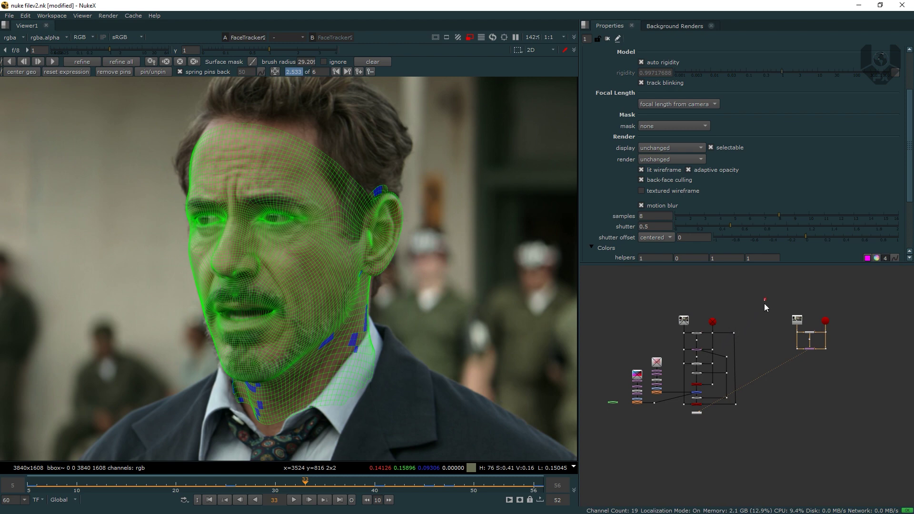
left_click_drag(764, 299, 598, 405)
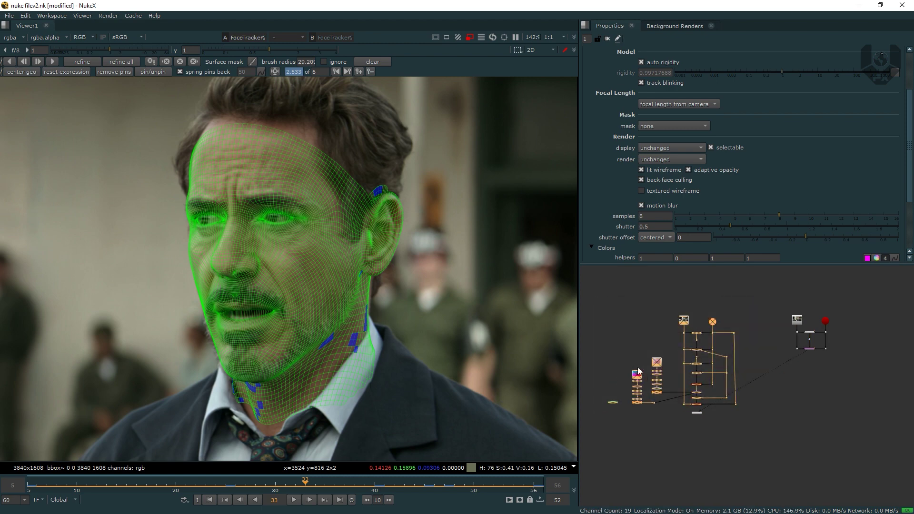
key("Delete")
Delete the remaining face builder, face tracker and Camera2 nodes so that only the Read4 footage is left.
middle_click_drag(793, 341, 698, 350)
scroll(698, 351, "up", 4)
middle_click_drag(775, 316, 730, 336)
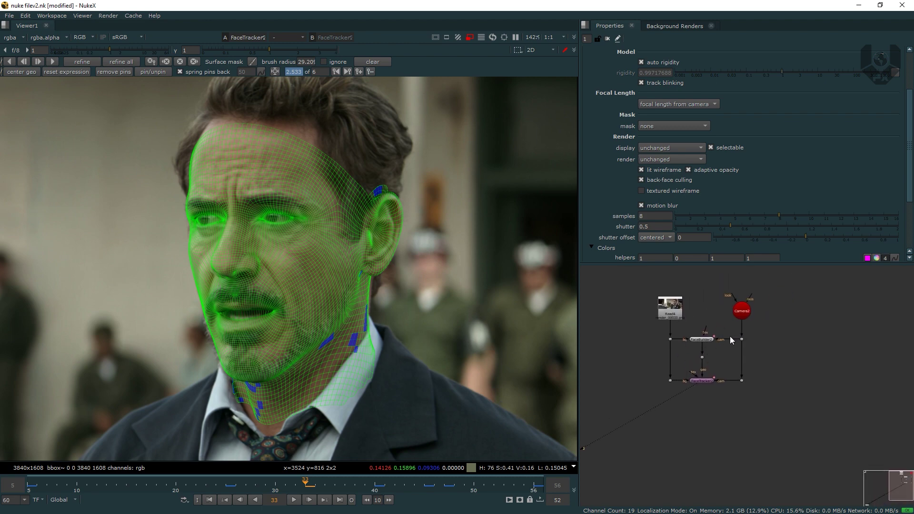
left_click_drag(781, 333, 660, 393)
key("Delete")
left_click(746, 311)
key("Delete")
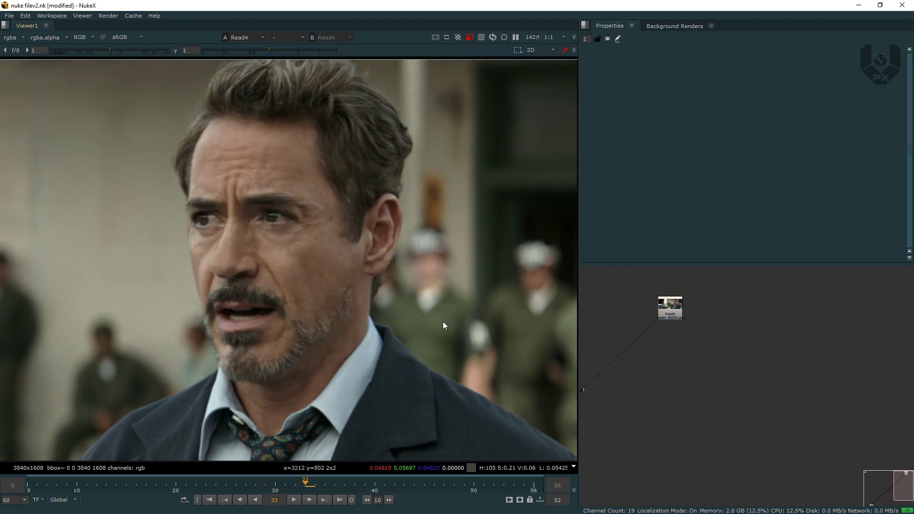
Play the clean Read4 footage in the viewer and stop the playback.
key("l")
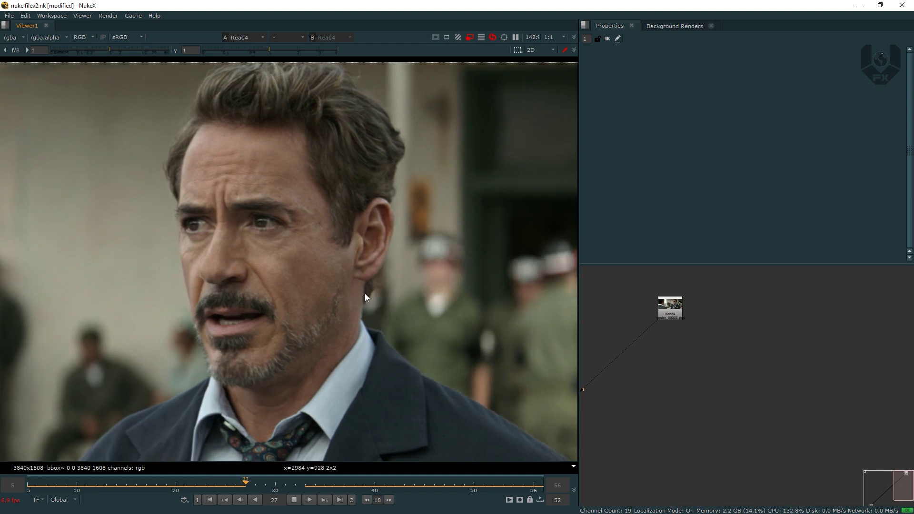
left_click(291, 503)
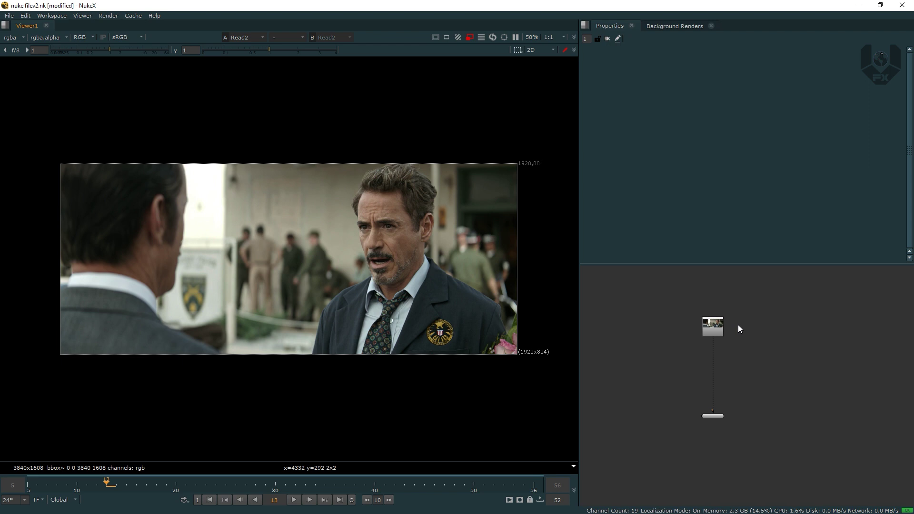
Add a KeenTools FaceBuilder node to the node graph beside the Read2 footage.
key("Tab")
type("face")
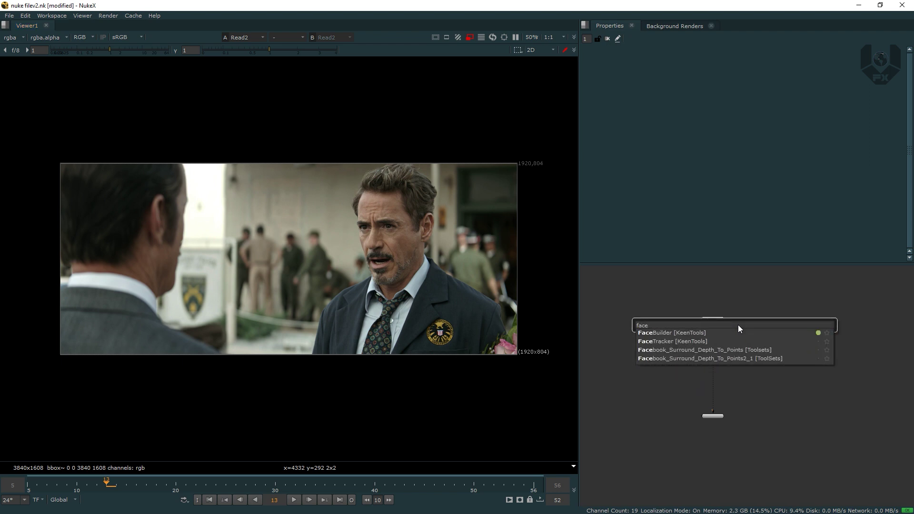
key("Return")
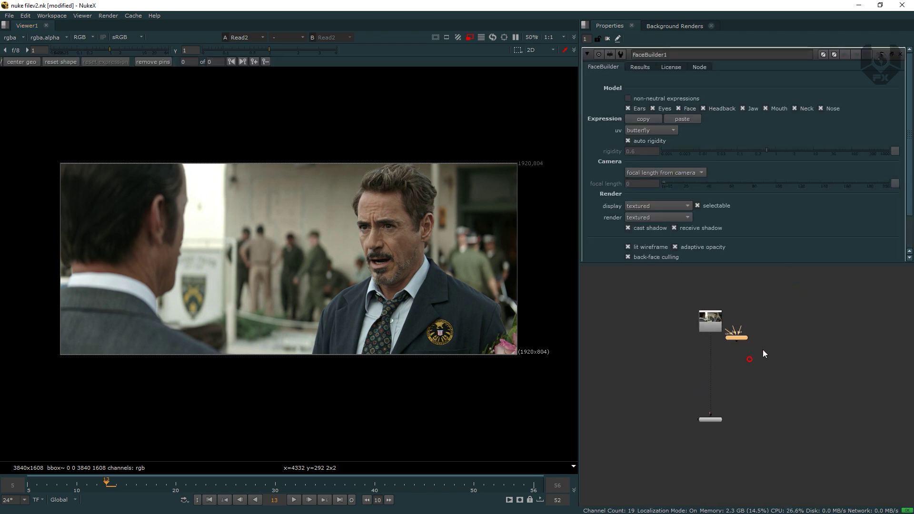
scroll(763, 354, "up", 5)
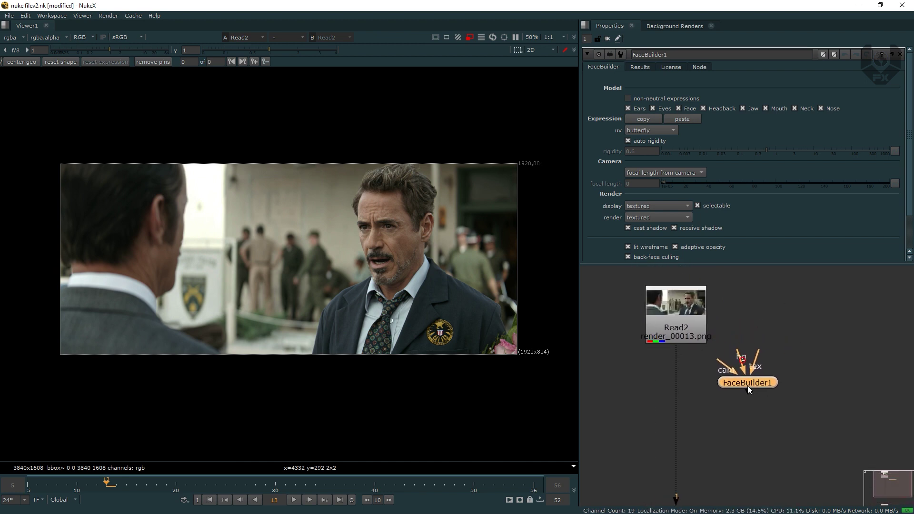
left_click_drag(748, 386, 750, 388)
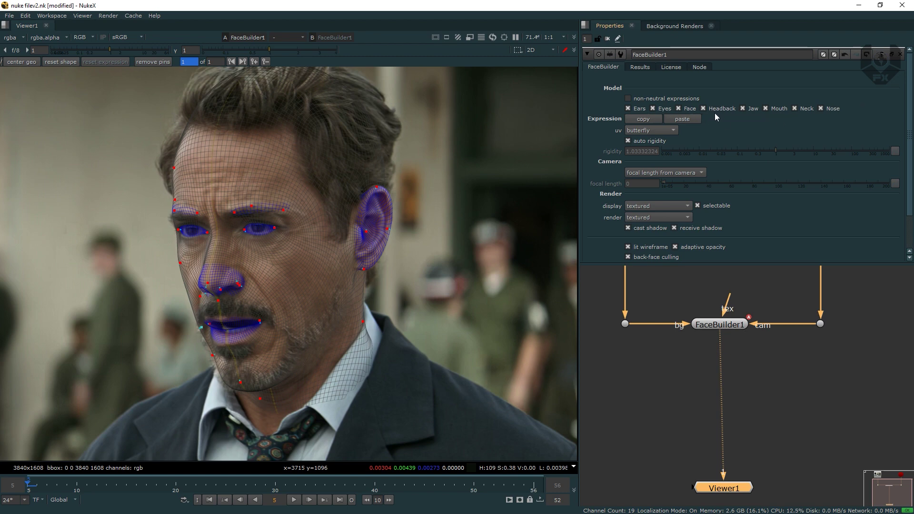
Exclude the Headback part from the FaceBuilder1 model and enable its output transformed geometry option.
left_click(703, 108)
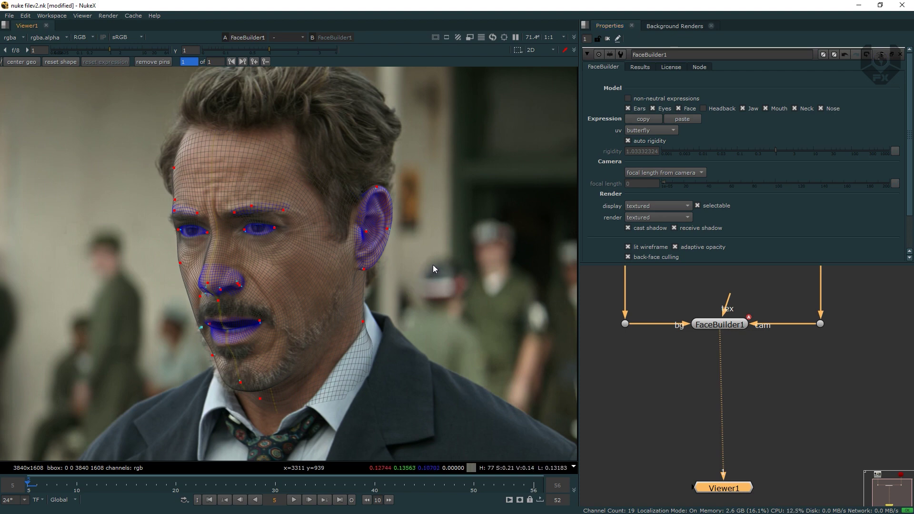
middle_click_drag(431, 265, 442, 265)
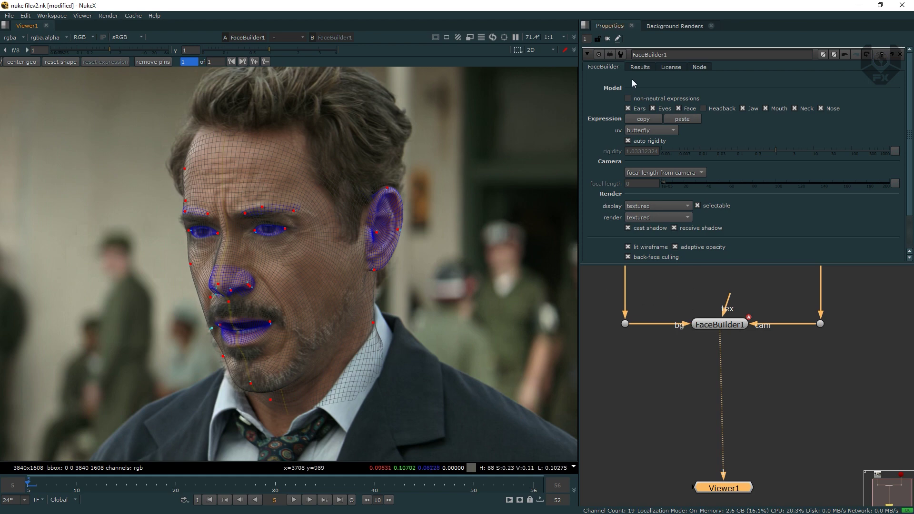
left_click(641, 67)
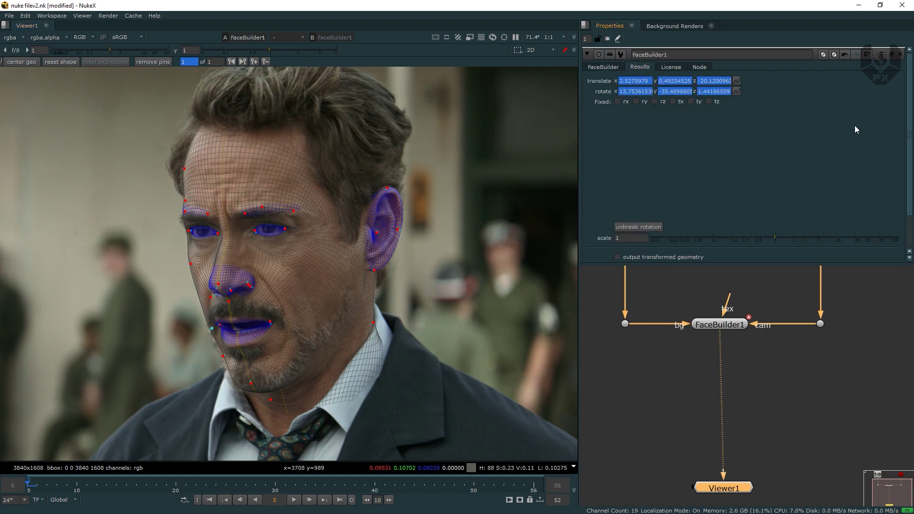
left_click_drag(907, 147, 907, 178)
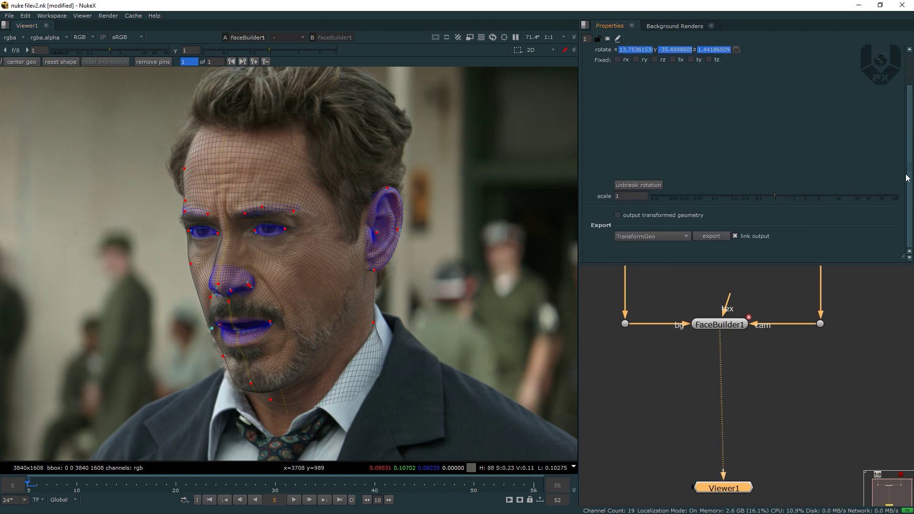
left_click(619, 216)
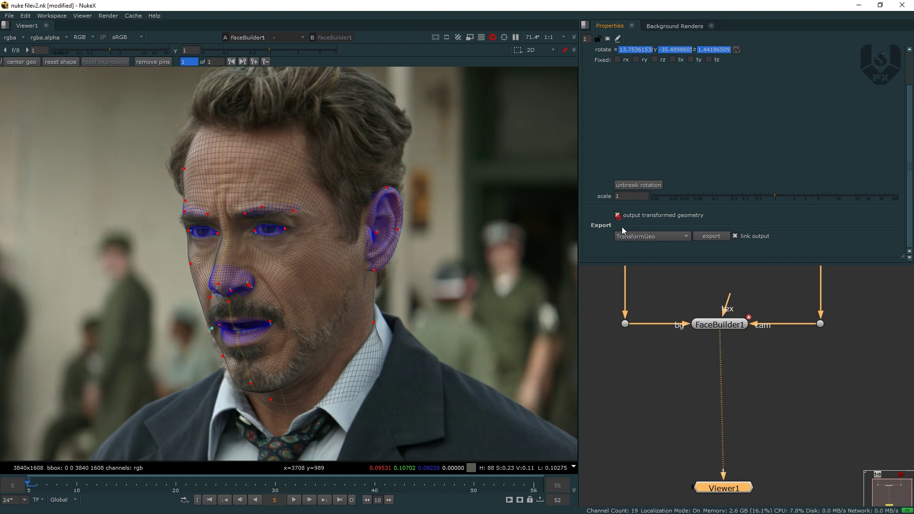
left_click(671, 237)
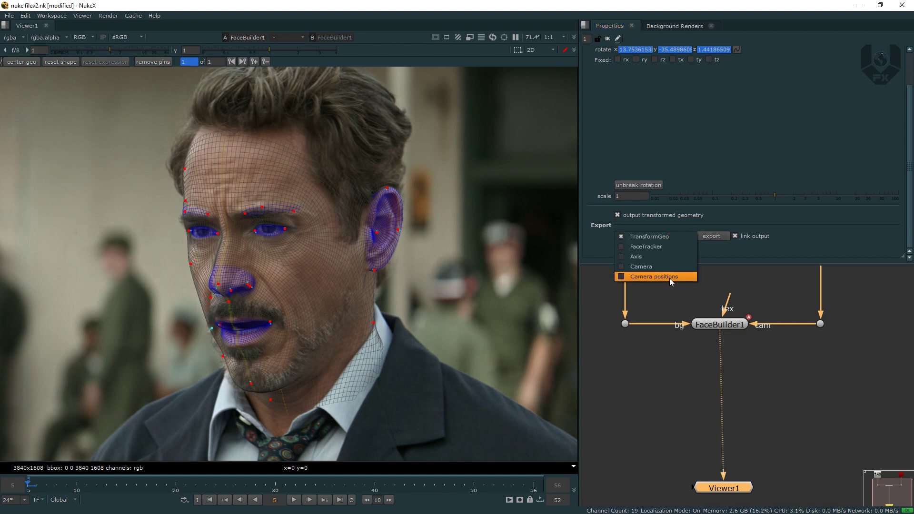
left_click(669, 370)
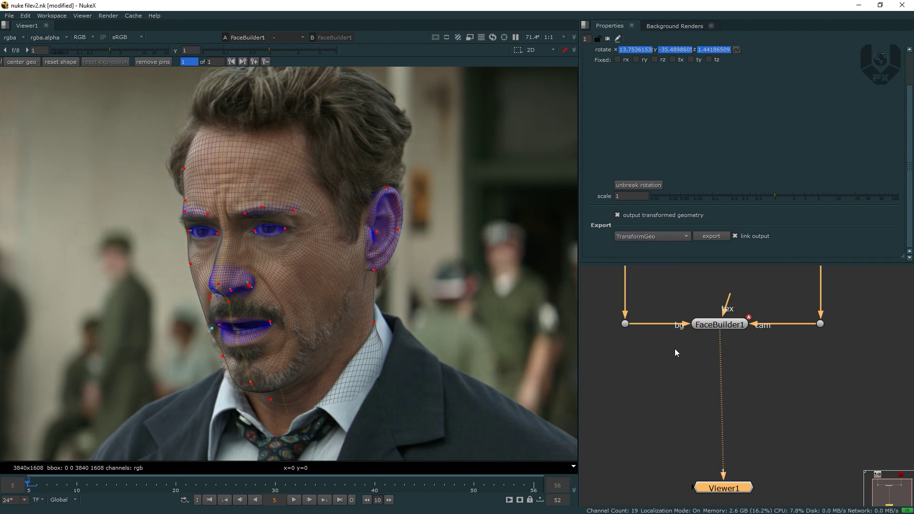
key("Tab")
type("fac")
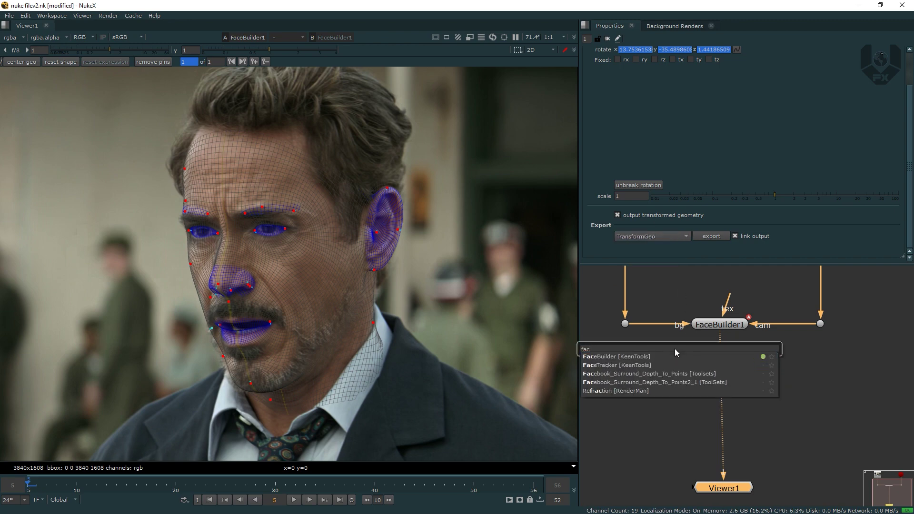
key("Down")
left_click(625, 426)
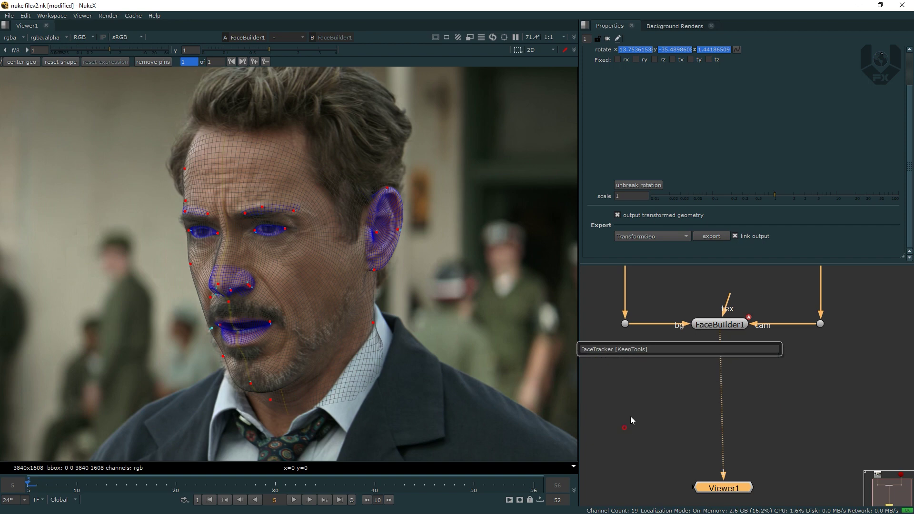
Export a FaceTracker node from the FaceBuilder1 results.
left_click(672, 239)
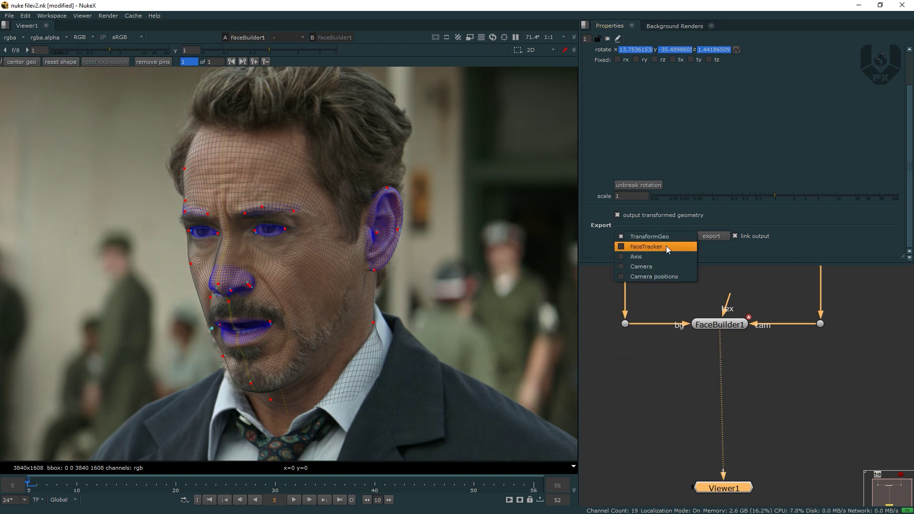
left_click(668, 246)
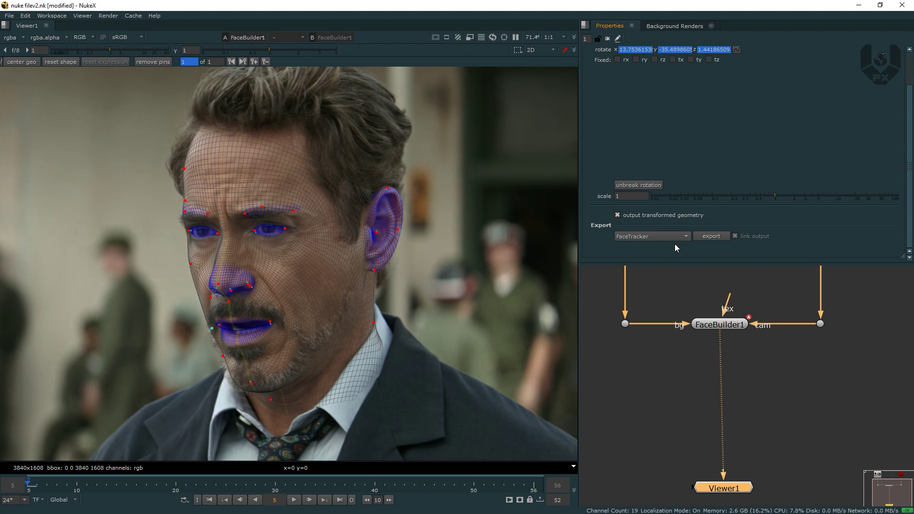
left_click(712, 239)
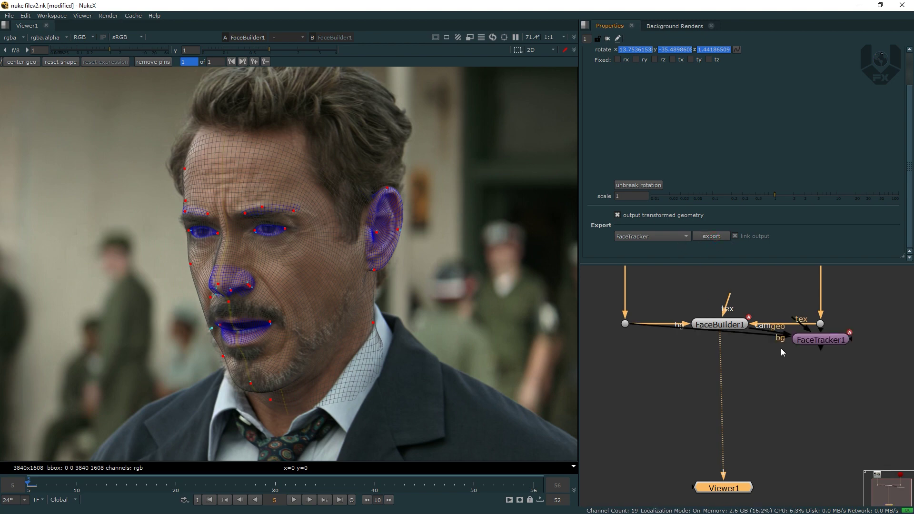
Place the FaceTracker1 node straight below FaceBuilder1, inserting it into the connection to Viewer1.
left_click_drag(806, 348, 795, 383)
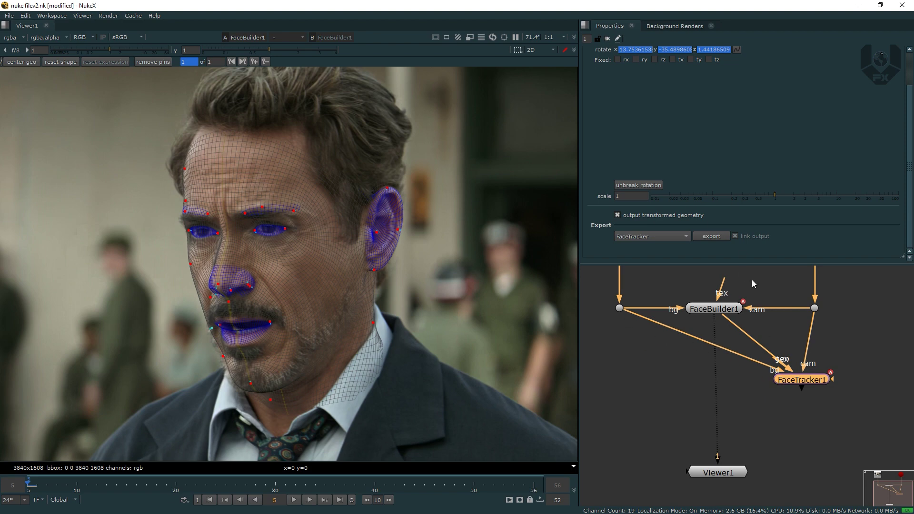
left_click_drag(799, 387, 733, 389)
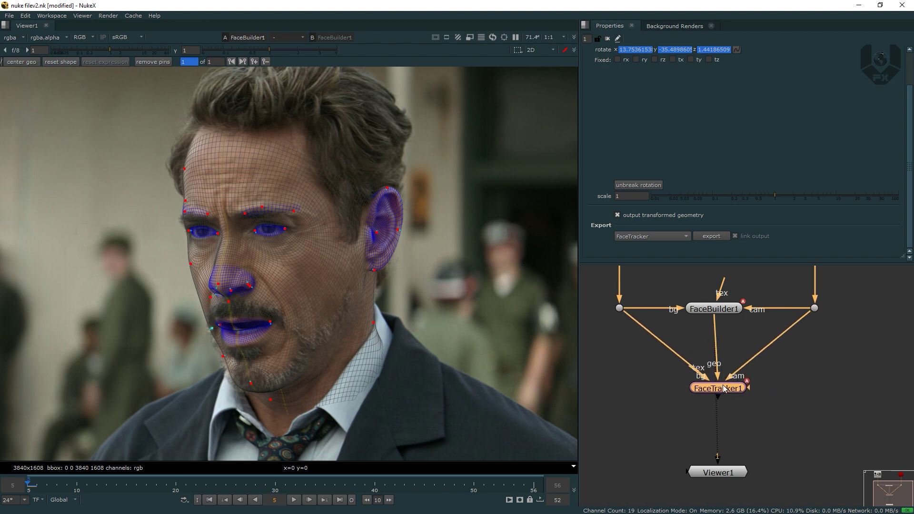
left_click_drag(724, 389, 720, 386)
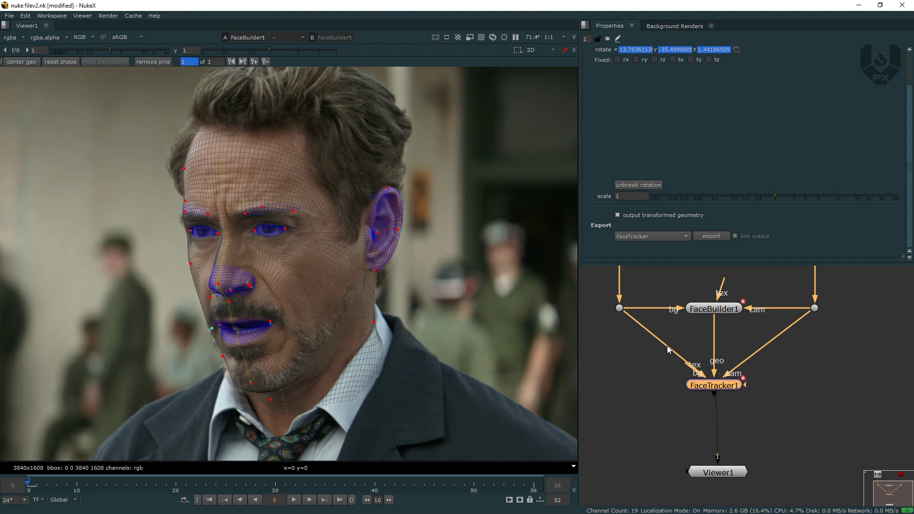
Insert dots into the bg and cam connections of FaceTracker1 and route both lines squarely around FaceBuilder1.
middle_click_drag(679, 337, 696, 374)
left_click(690, 378)
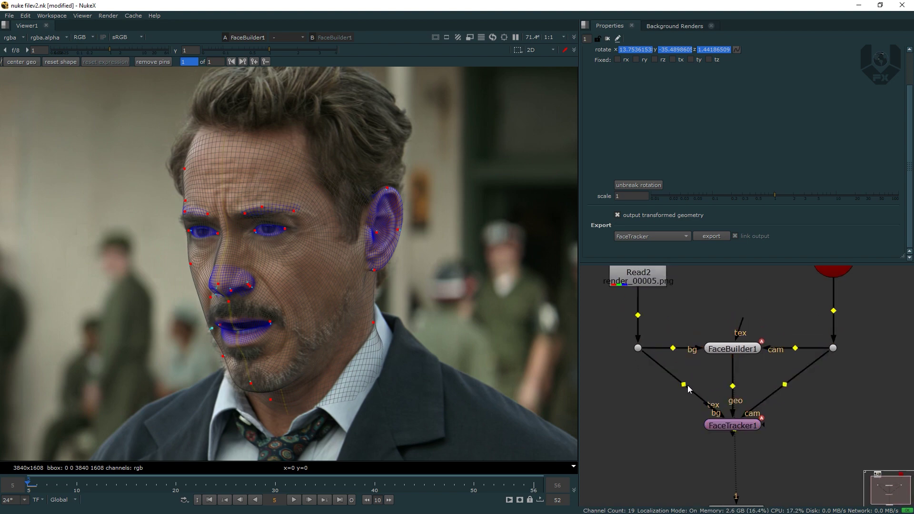
left_click_drag(682, 384, 638, 426, "ctrl")
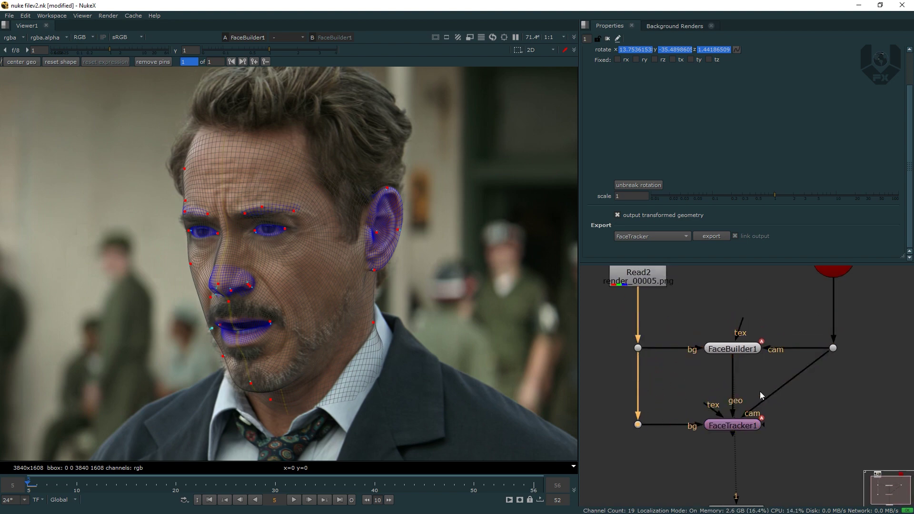
left_click_drag(786, 388, 841, 429, "ctrl")
middle_click_drag(767, 393, 748, 333)
scroll(747, 330, "down", 2)
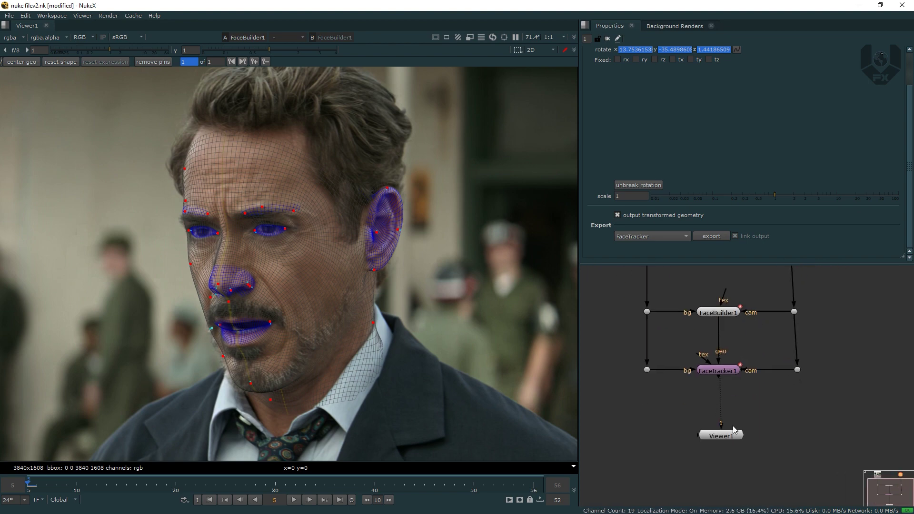
Move Viewer1 further below FaceTracker1, view FaceTracker1's output through it, and open the FaceTracker1 properties.
left_click(732, 443)
left_click_drag(738, 437, 741, 468)
left_click(736, 371)
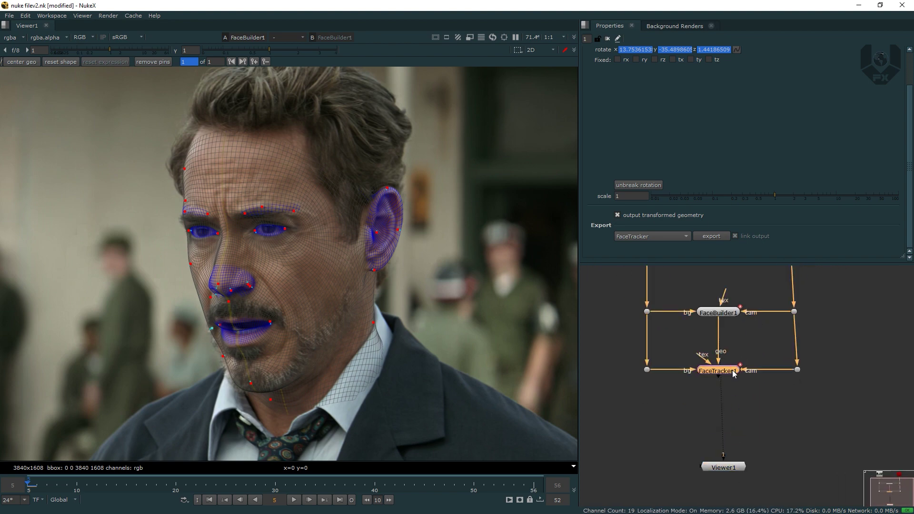
key("1")
left_click_drag(731, 466, 726, 465)
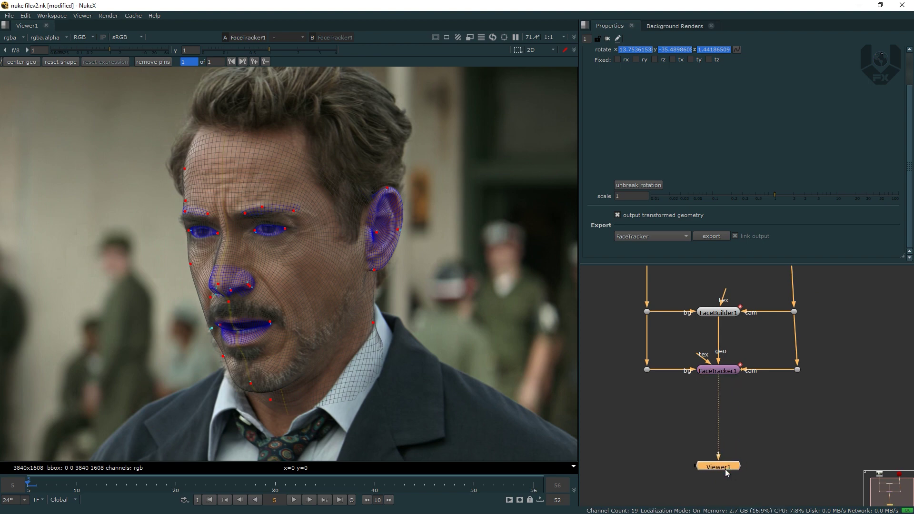
double_click(724, 371)
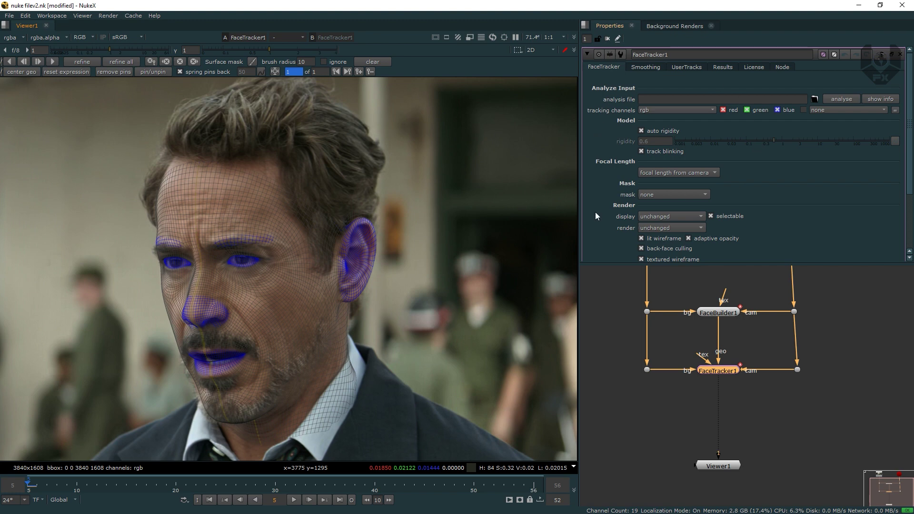
mouse_move(908, 113)
left_mouse_down()
mouse_move(900, 189)
mouse_move(913, 107)
left_mouse_up()
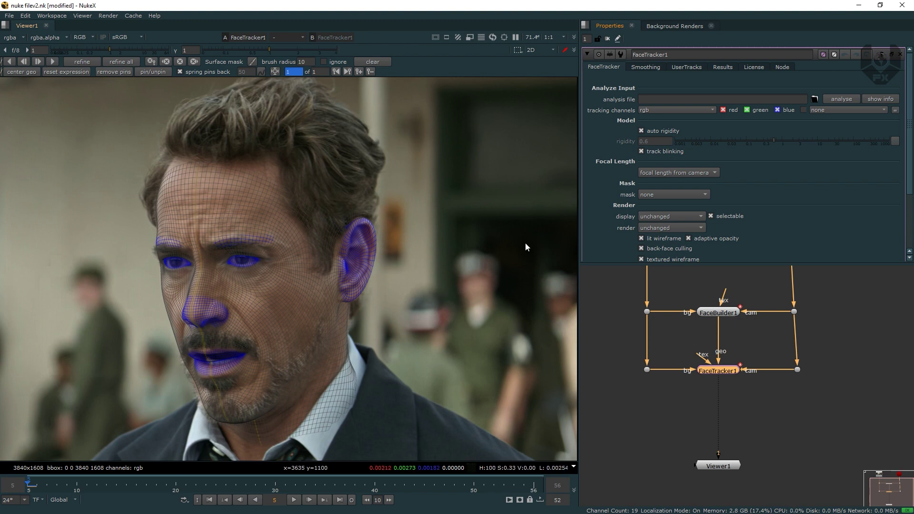
Set FaceTracker1's analysis file to "analyze data" in the footage 07 folder.
left_click(815, 100)
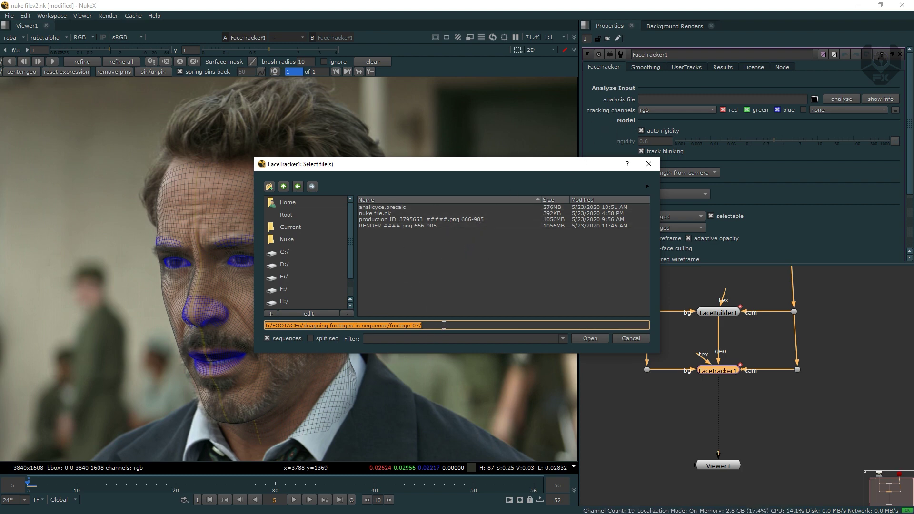
left_click(443, 325)
type("ana")
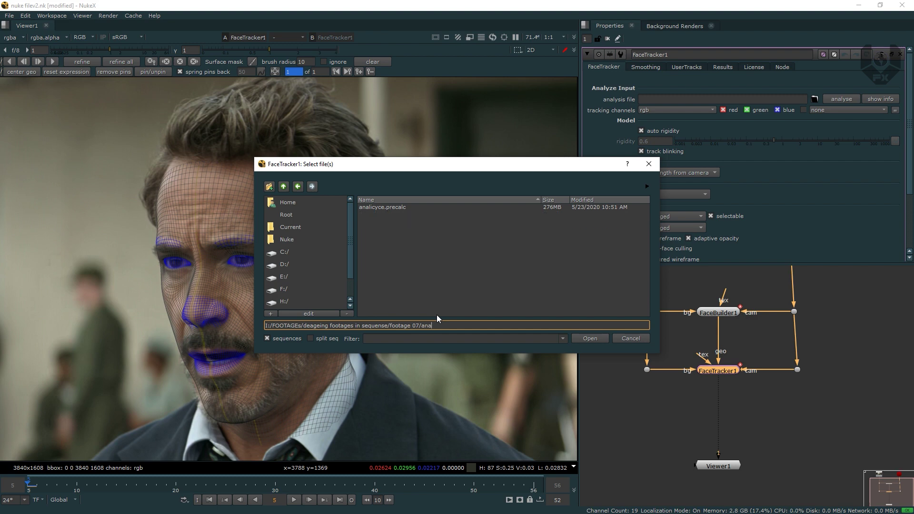
type("lyze data")
left_click(592, 339)
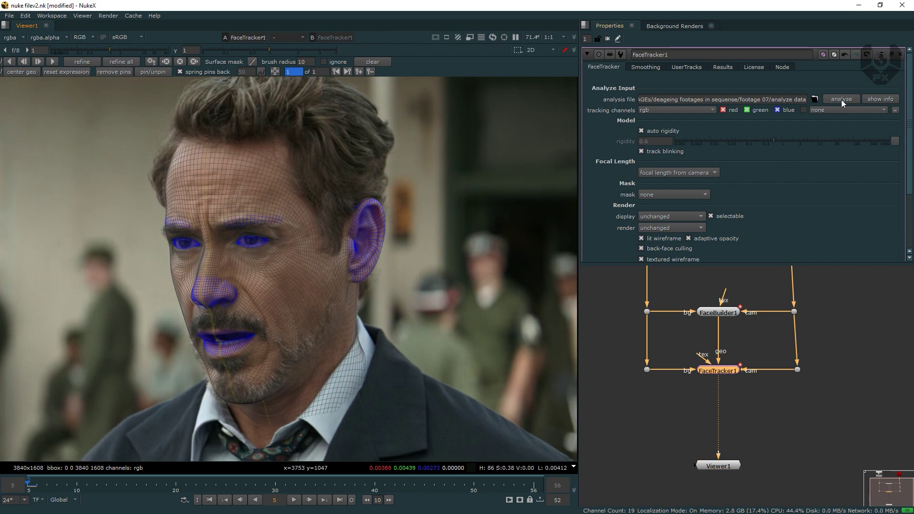
Run the FaceTracker1 footage analysis over the input frame range 5-56.
left_click(841, 100)
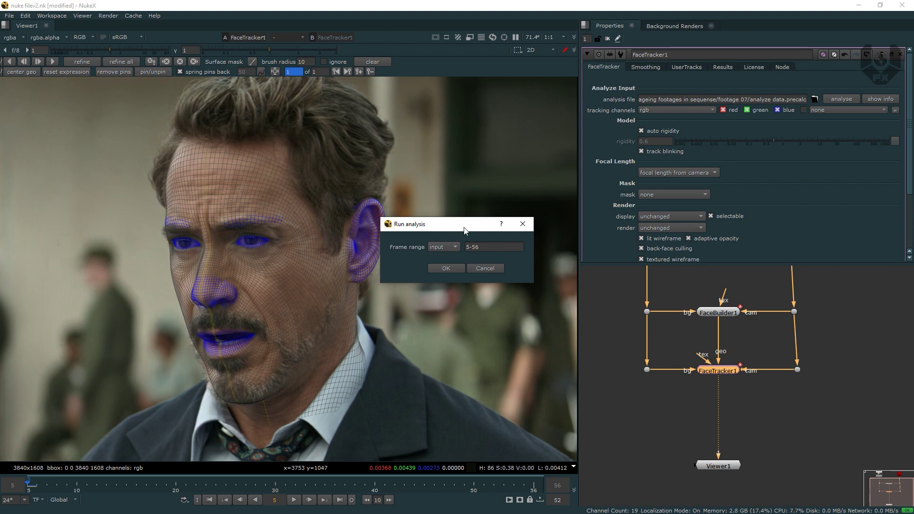
left_click_drag(467, 230, 466, 229)
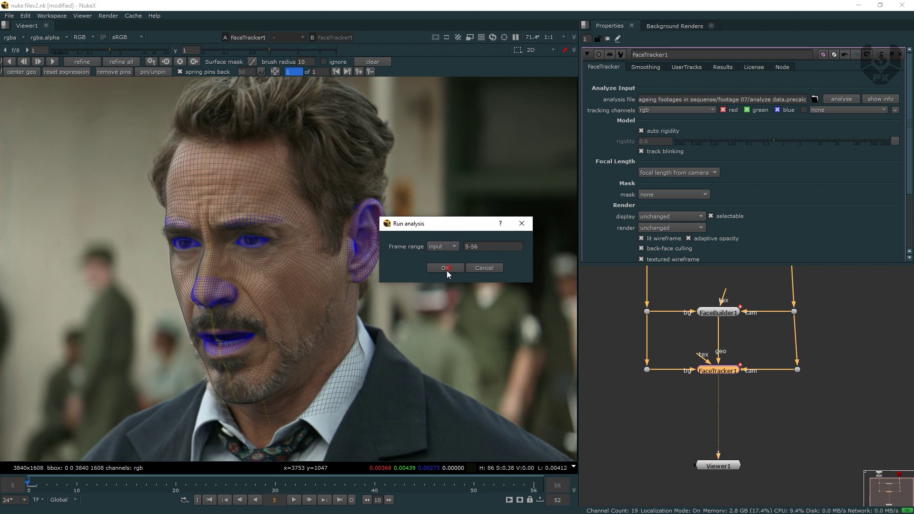
left_click(447, 270)
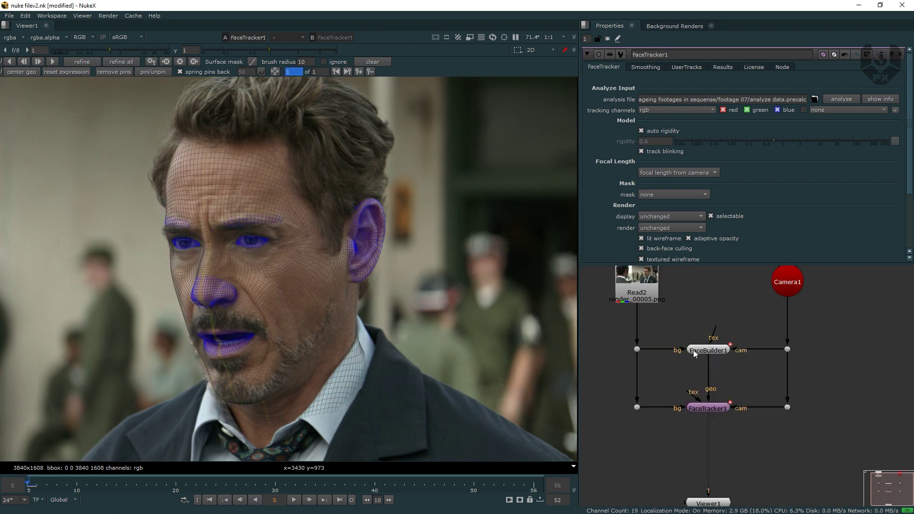
Center the FaceTracker1 geometry on frame 5 so the head mesh is reset away from the actor's face.
scroll(237, 347, "up", 4)
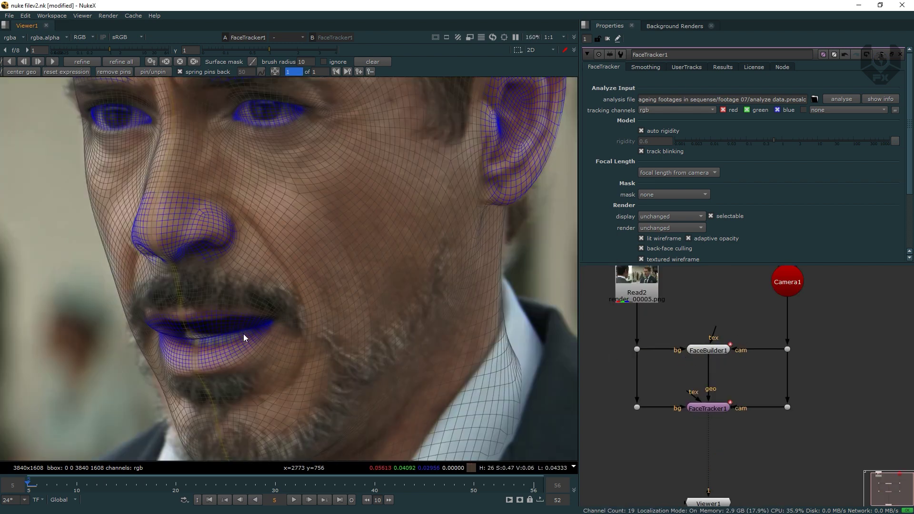
scroll(308, 346, "down", 3)
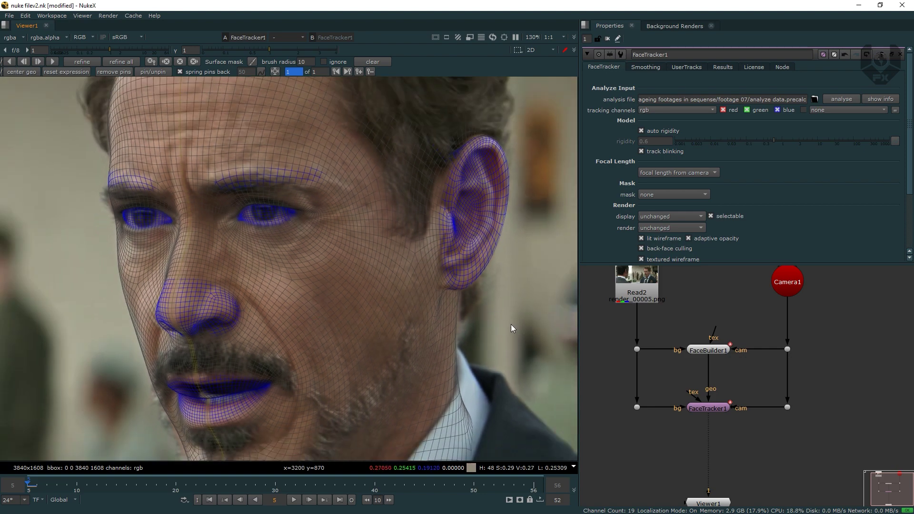
middle_click_drag(383, 317, 396, 304)
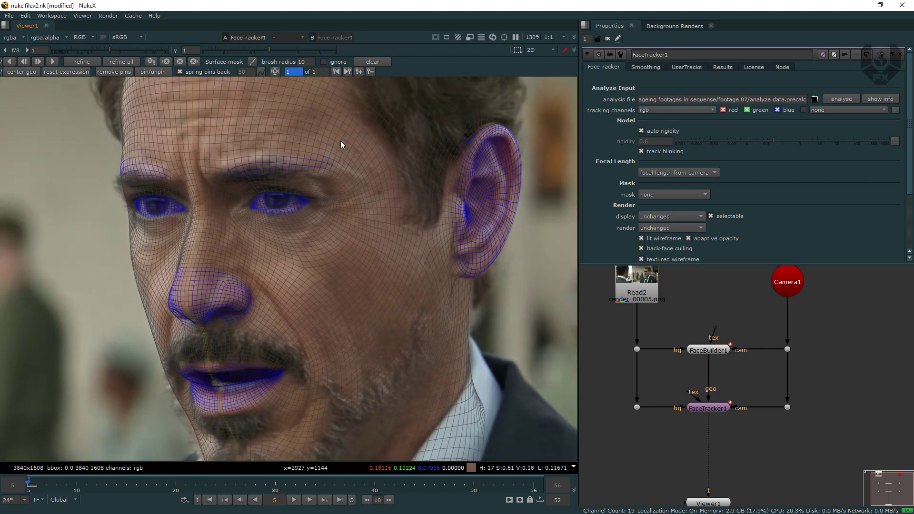
left_click(714, 408)
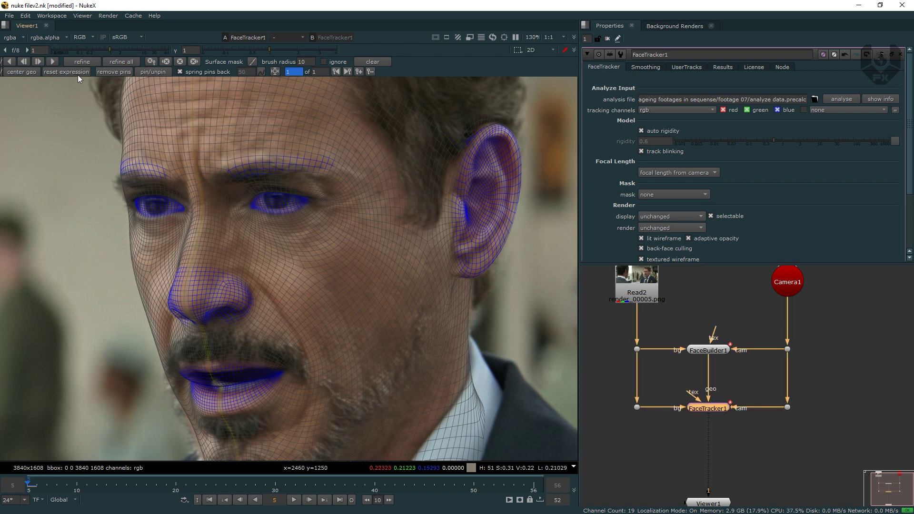
left_click(21, 72)
scroll(179, 216, "down", 4)
middle_click_drag(318, 217, 326, 219)
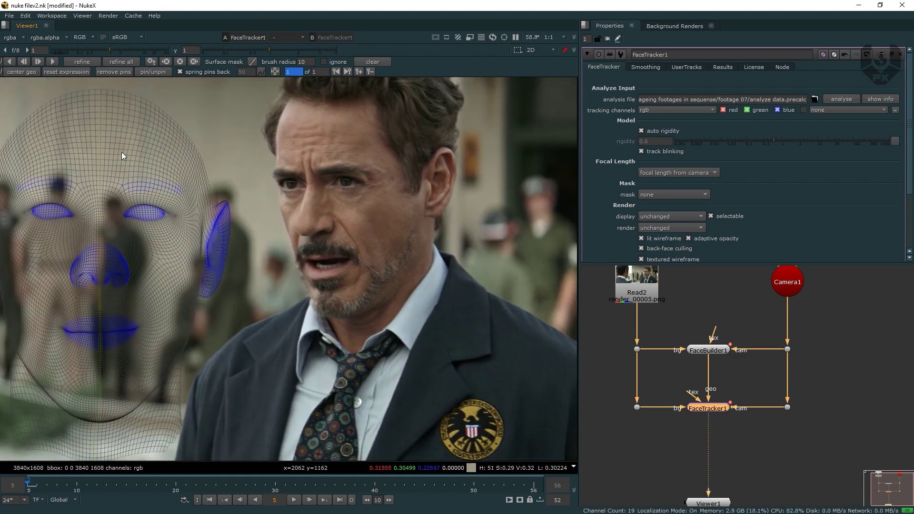
middle_click_drag(163, 219, 233, 206)
middle_click_drag(234, 244, 214, 266)
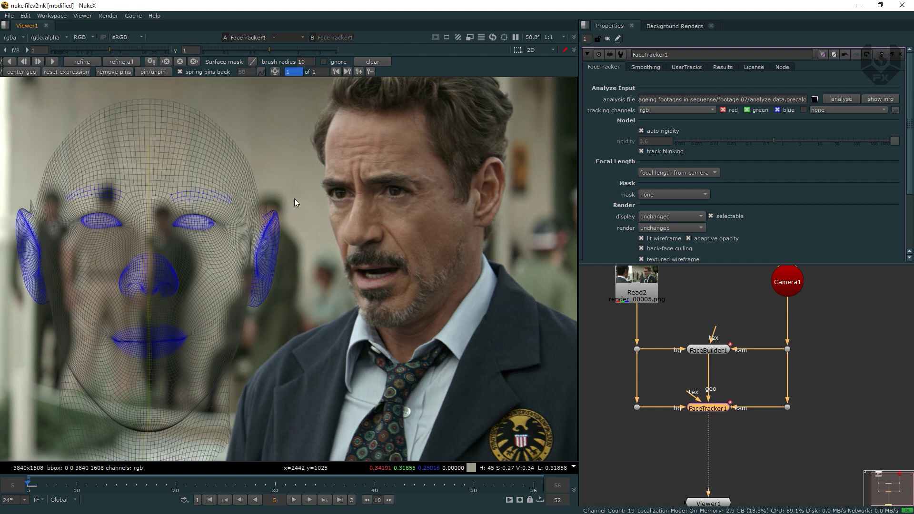
middle_click_drag(399, 197, 377, 214)
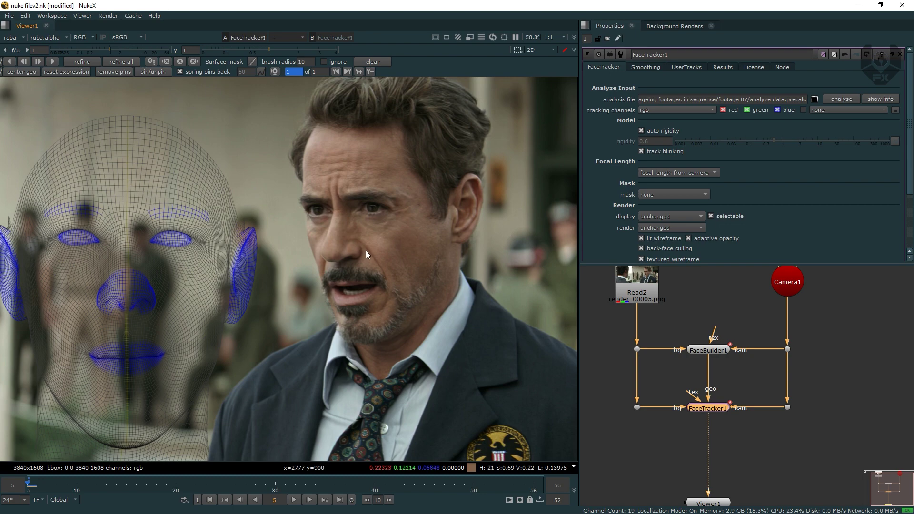
middle_click_drag(162, 301, 198, 288)
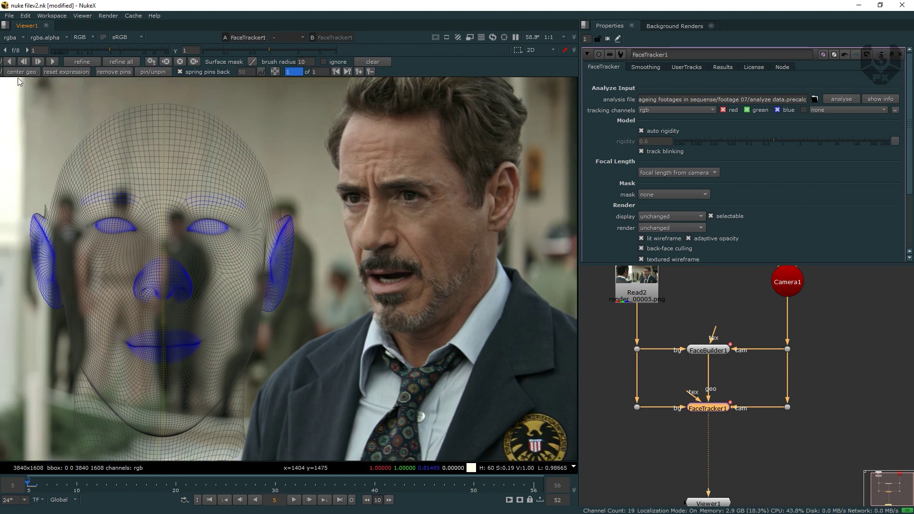
Pin the mesh to the actor's nose tip and to the inner and outer corners of both eyes.
left_click_drag(164, 280, 370, 235)
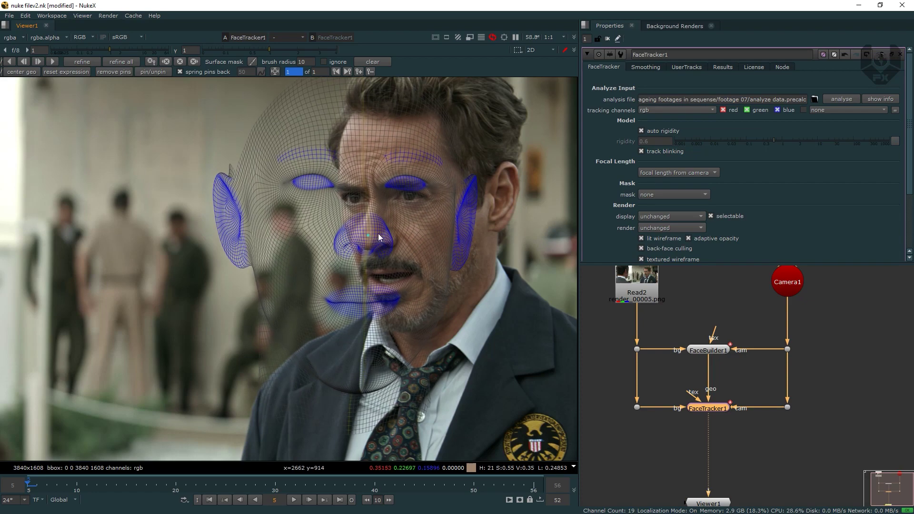
middle_click_drag(378, 233, 297, 274)
scroll(329, 278, "up", 3)
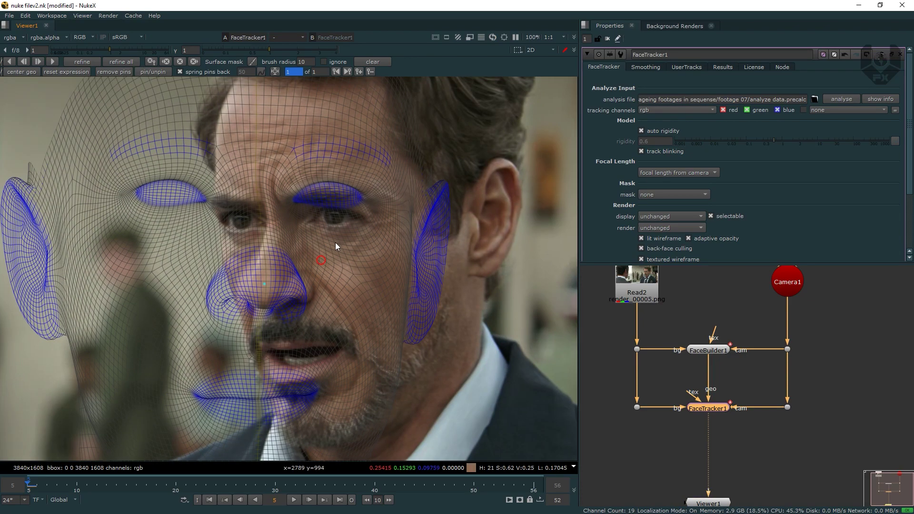
left_click_drag(138, 194, 224, 219)
scroll(268, 215, "up", 5)
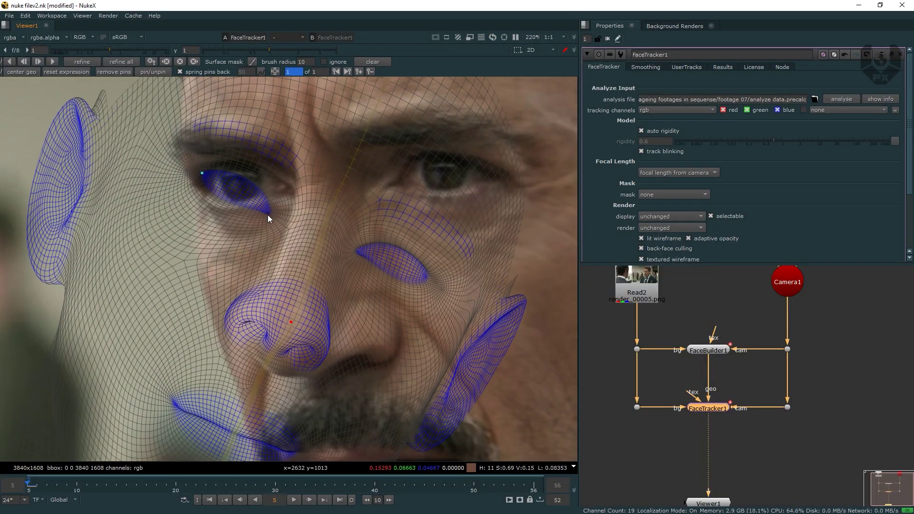
middle_click_drag(400, 222, 336, 200)
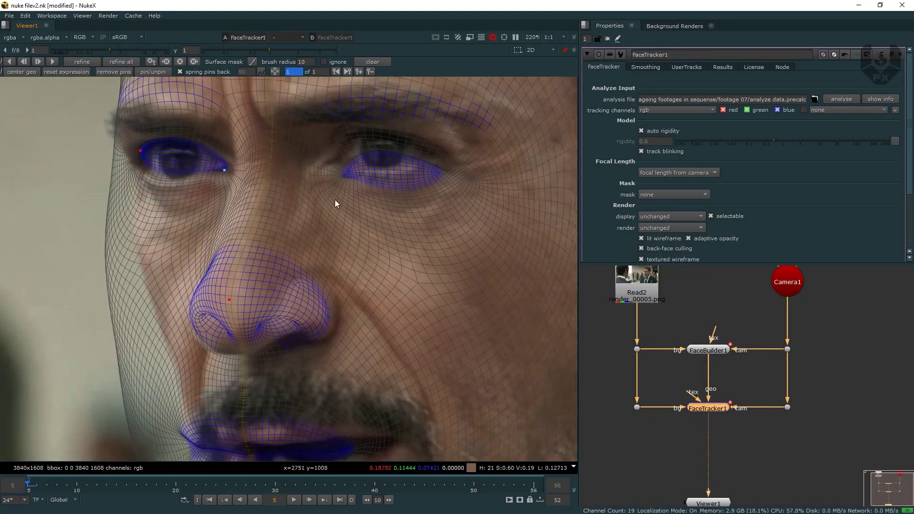
left_click_drag(342, 176, 337, 162)
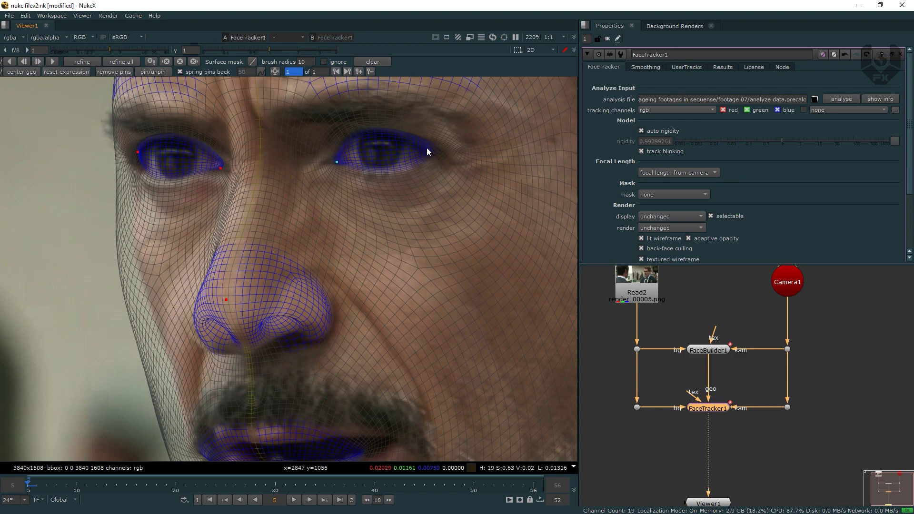
left_click_drag(427, 147, 426, 154)
Pin both mouth corners and the lower lip's bottom edge of the mesh to the actor's open mouth.
middle_click_drag(334, 271, 356, 158)
middle_click_drag(302, 371, 279, 292)
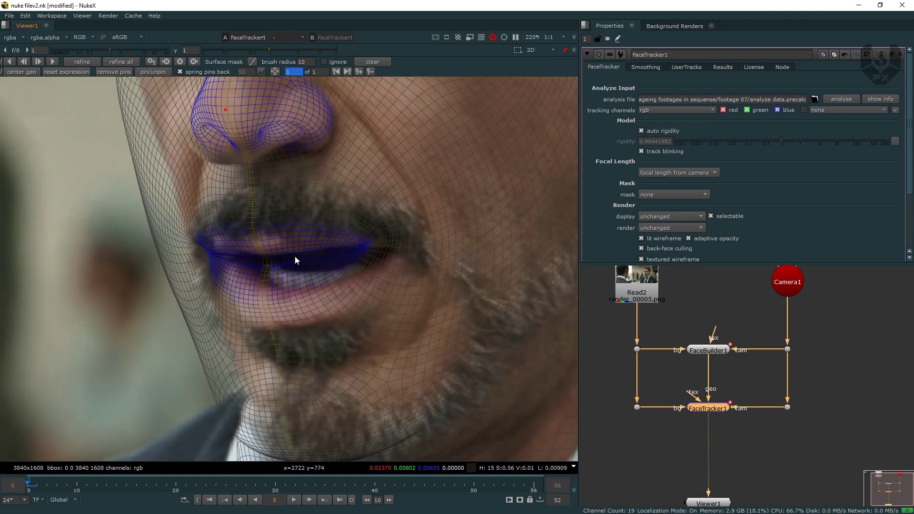
left_click_drag(367, 246, 385, 251)
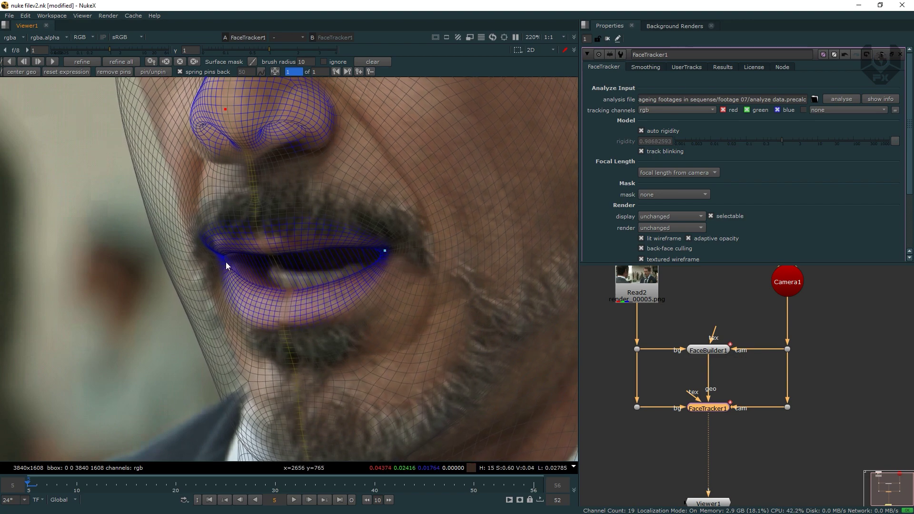
left_click_drag(226, 262, 231, 263)
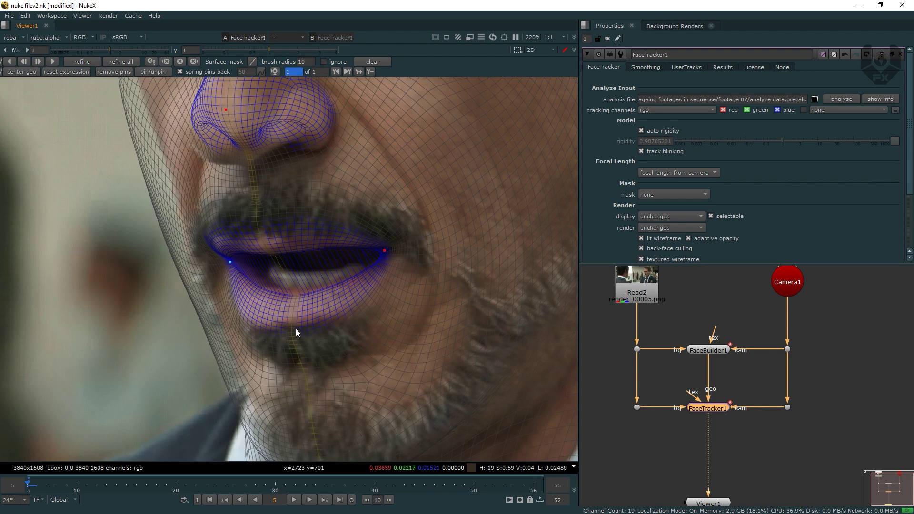
left_click_drag(296, 331, 297, 321)
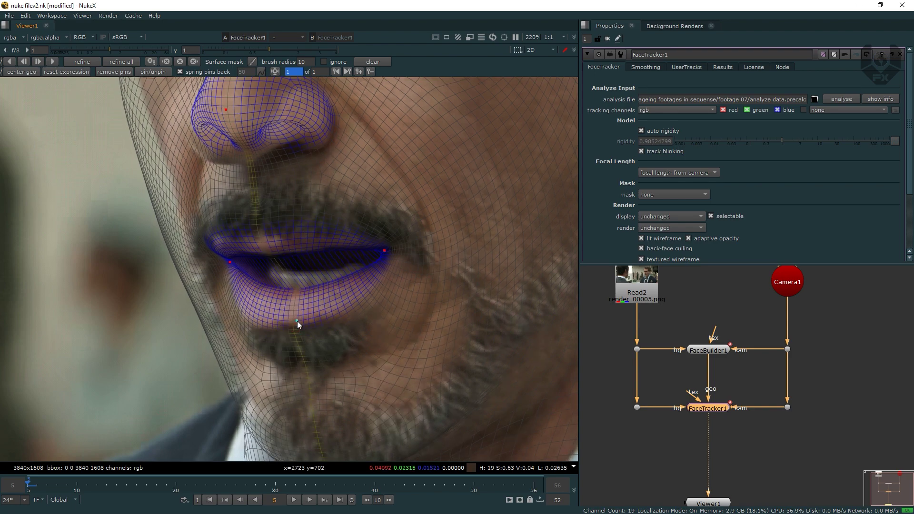
Add more pins along the edges of the upper and lower lips to match the mouth shape.
left_click(268, 234)
left_click(334, 227)
left_click(368, 274)
left_click(260, 289)
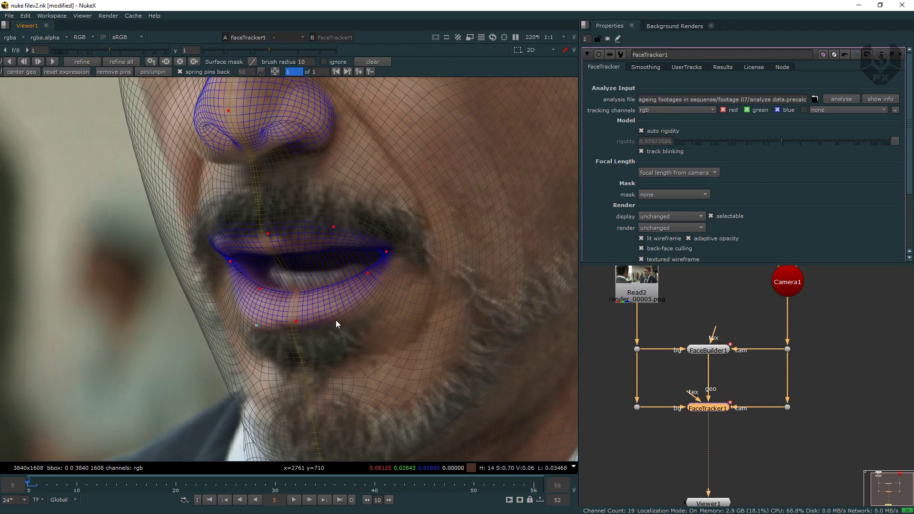
left_click(335, 318)
Pin the mesh to the sides of the nose, the far cheek outline, the outer brow end and the eyelids.
scroll(335, 320, "down", 4)
scroll(345, 232, "up", 3)
scroll(383, 214, "down", 4)
scroll(457, 234, "up", 4)
scroll(457, 235, "down", 4)
scroll(295, 272, "up", 4)
left_click(193, 287)
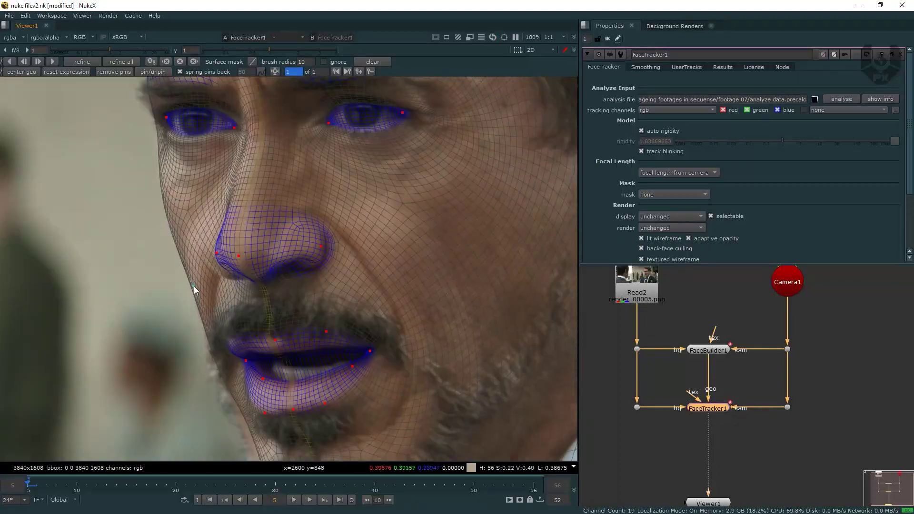
scroll(193, 287, "down", 2)
scroll(301, 278, "up", 1)
scroll(264, 191, "up", 1)
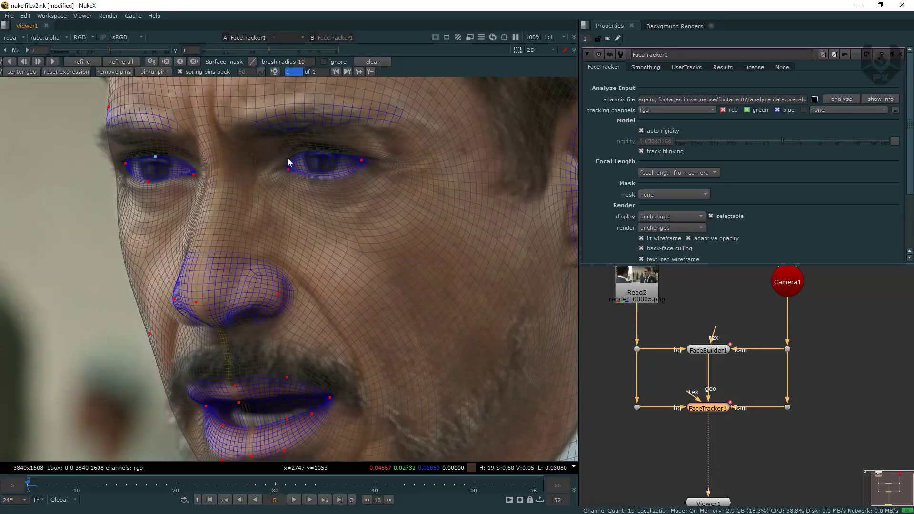
Complete the pins on the ear and chin, and fine-tune the pin on the jaw edge below the ear.
scroll(281, 205, "down", 4)
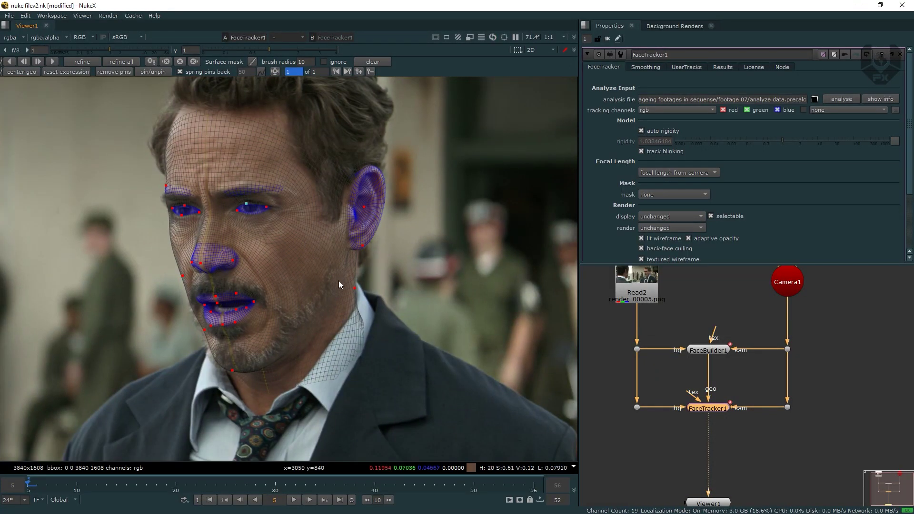
middle_click_drag(376, 257, 407, 250)
scroll(407, 251, "up", 1)
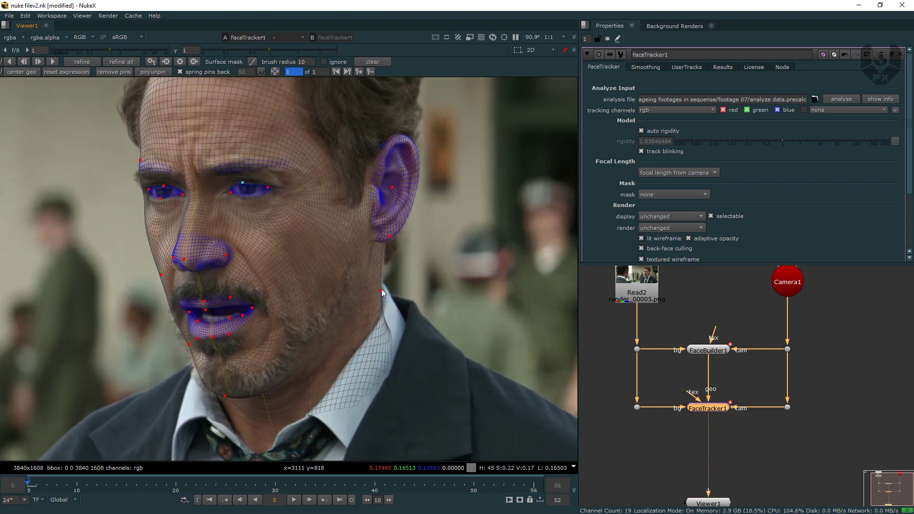
left_click_drag(381, 290, 382, 290)
middle_click_drag(258, 315, 298, 286)
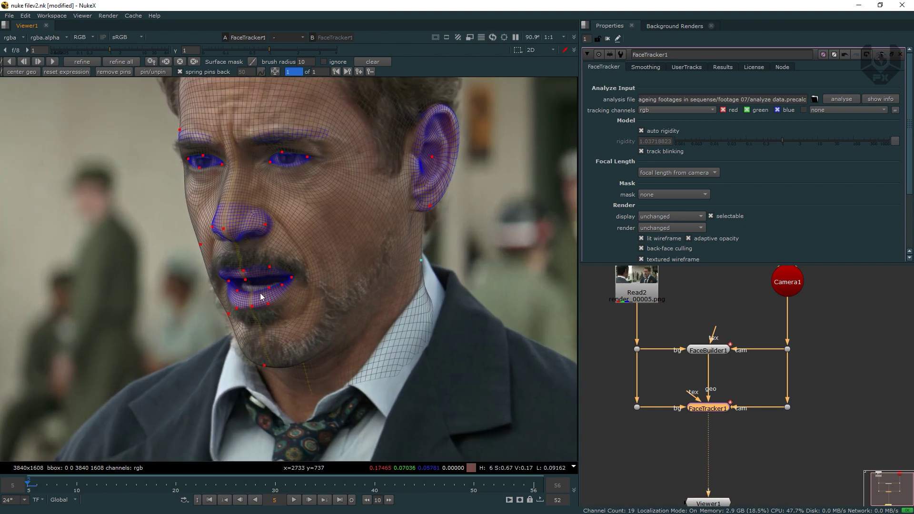
scroll(261, 298, "up", 2)
middle_click_drag(294, 106, 327, 236)
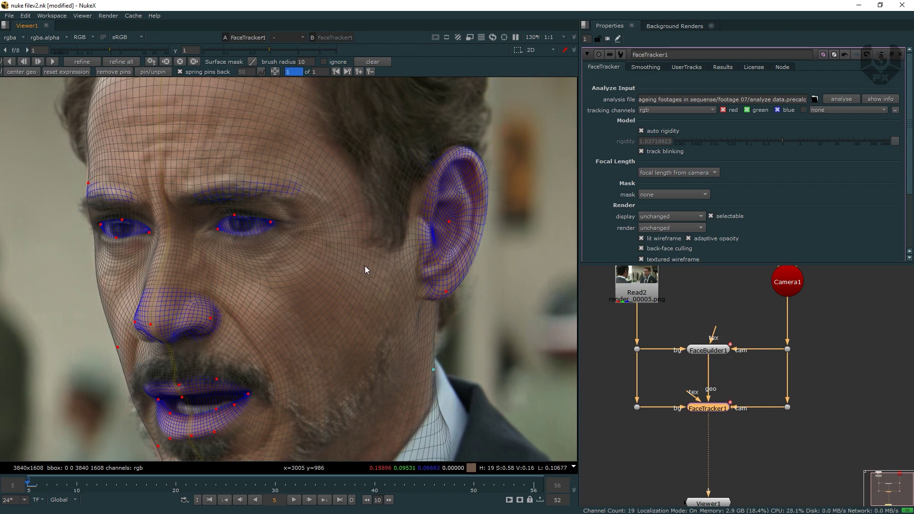
middle_click_drag(337, 292, 402, 202)
scroll(187, 271, "up", 2)
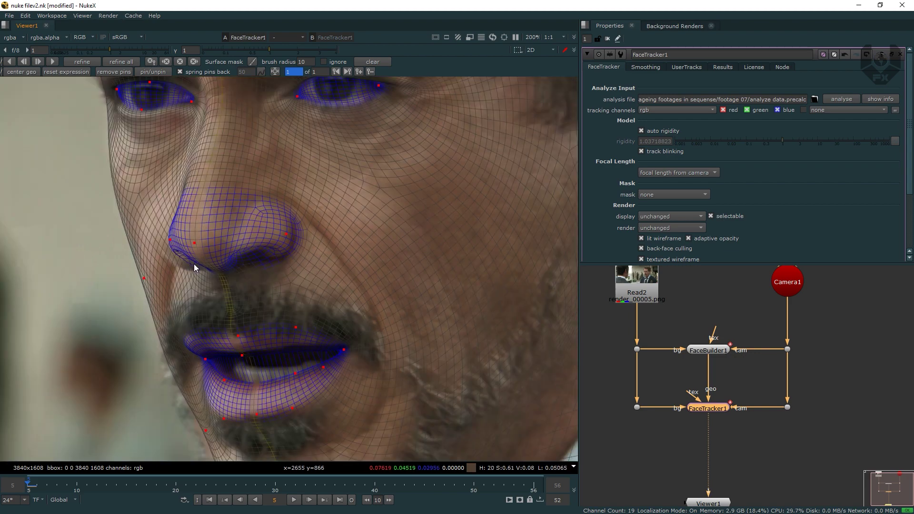
Pin the mesh to the lower edges of the nostrils, undoing the first placement.
left_click_drag(180, 260, 179, 274)
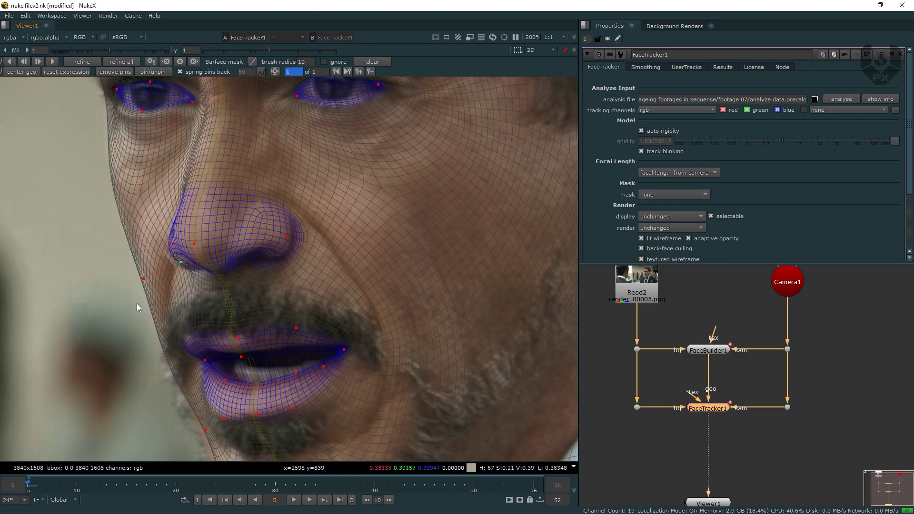
scroll(222, 281, "down", 4)
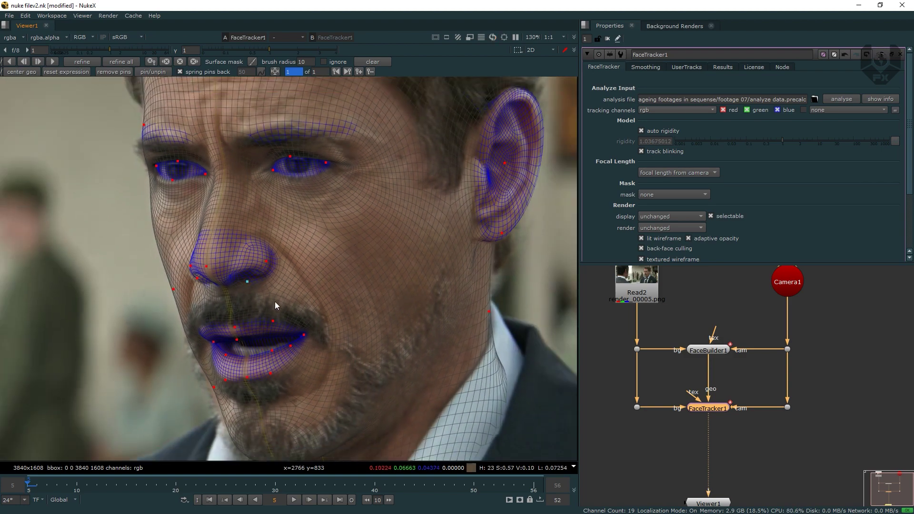
scroll(230, 322, "up", 4)
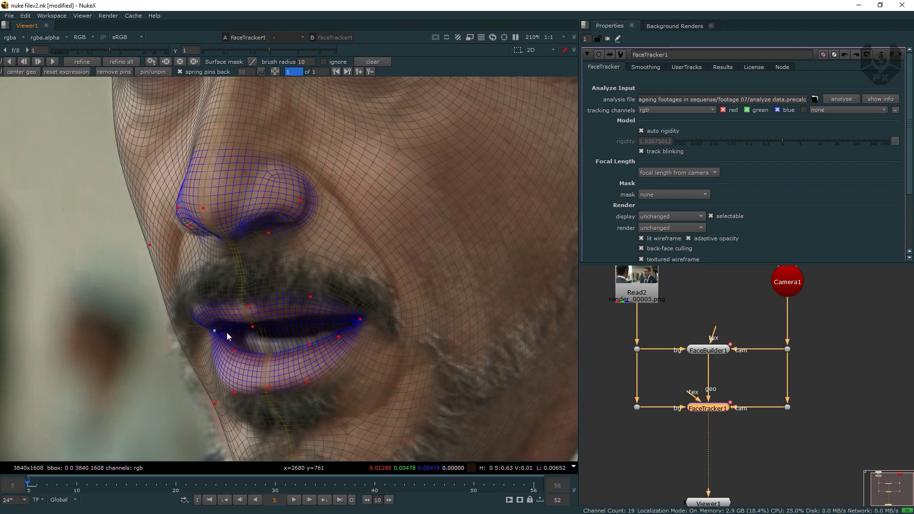
key("ctrl+z")
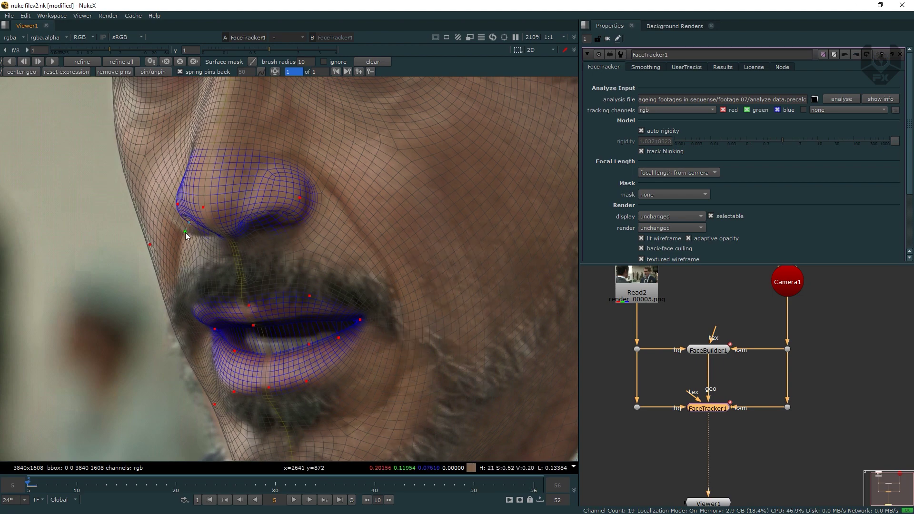
scroll(175, 205, "down", 5)
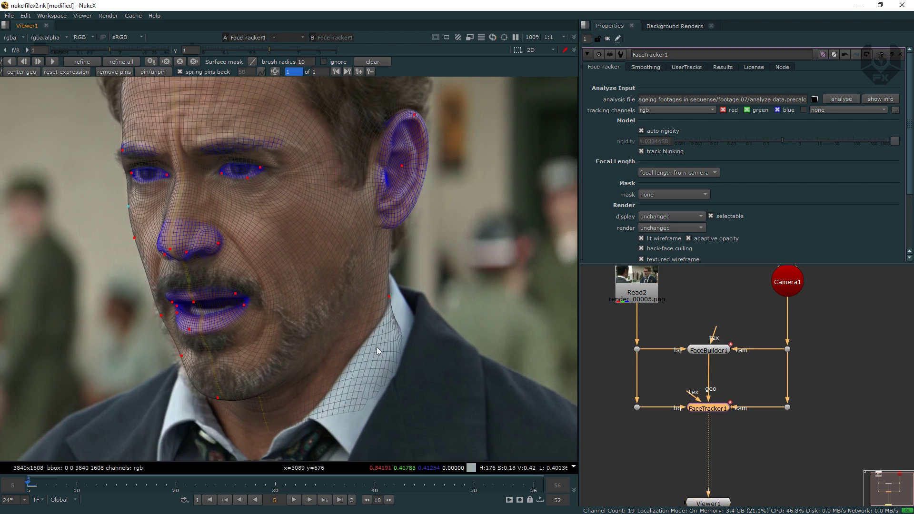
Paint a surface mask over the neck area of the mesh along the shirt collar.
middle_click_drag(376, 347, 370, 334)
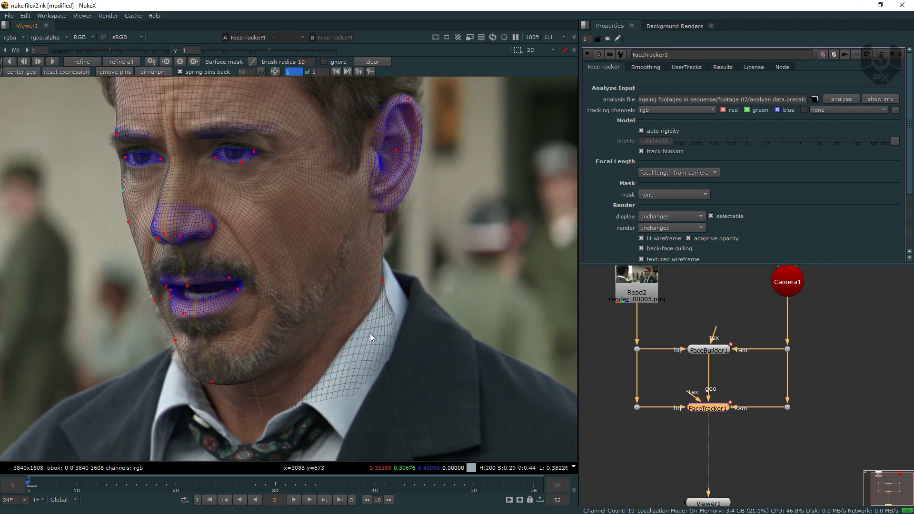
left_click(252, 63)
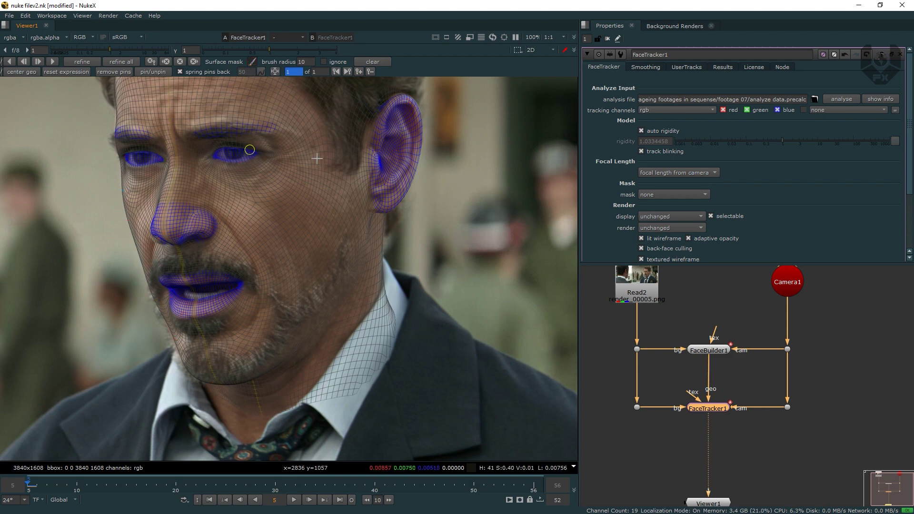
middle_click_drag(316, 159, 296, 133)
mouse_move(369, 316)
left_mouse_down()
mouse_move(373, 290)
mouse_move(350, 350)
mouse_move(312, 369)
mouse_move(355, 326)
mouse_move(317, 352)
mouse_move(362, 284)
mouse_move(296, 365)
mouse_move(246, 392)
mouse_move(345, 334)
mouse_move(349, 356)
mouse_move(326, 330)
mouse_move(367, 265)
mouse_move(303, 351)
mouse_move(256, 383)
mouse_move(362, 343)
mouse_move(383, 281)
mouse_move(369, 279)
left_mouse_up()
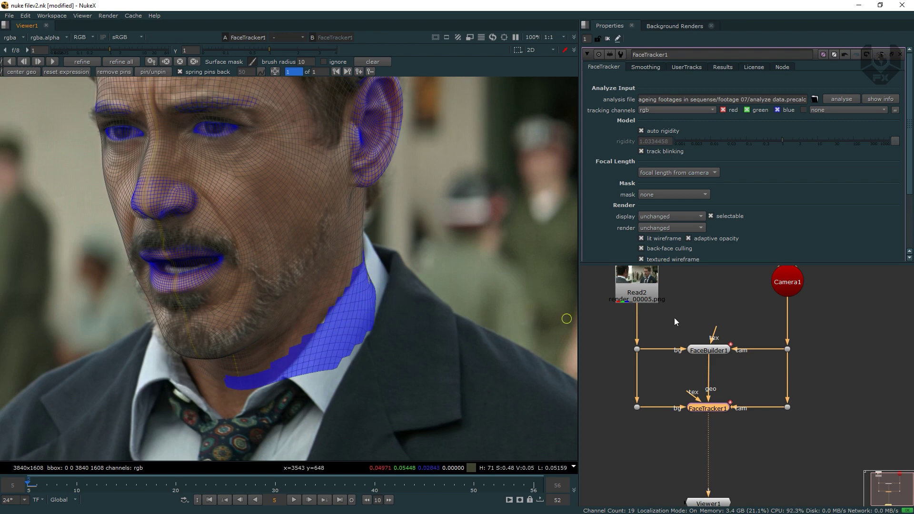
Try switching off the Neck part of the FaceBuilder1 model, restore it, and return to the FaceTracker1 settings.
double_click(713, 351)
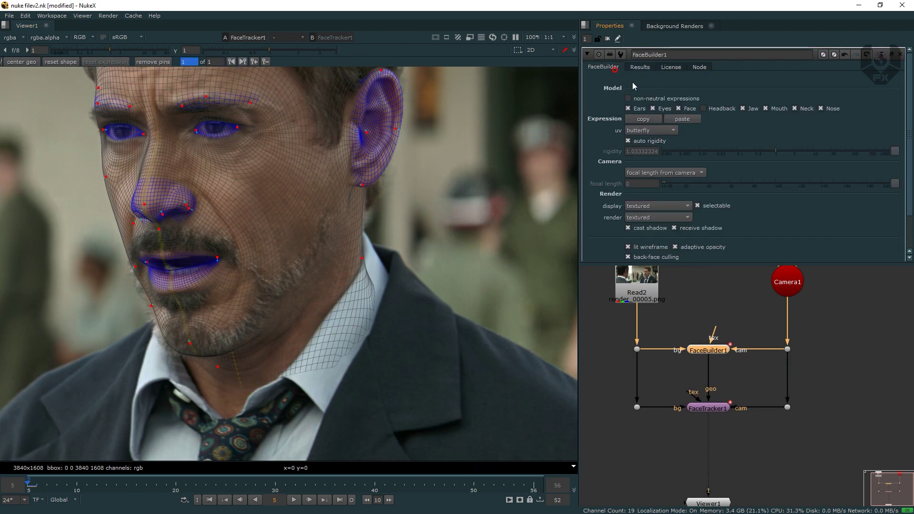
left_click(795, 109)
left_click(794, 110)
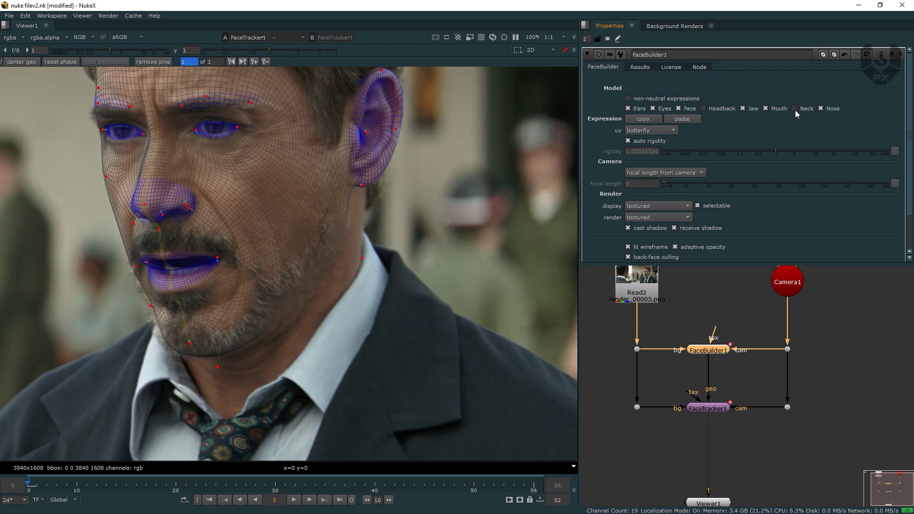
left_click(795, 109)
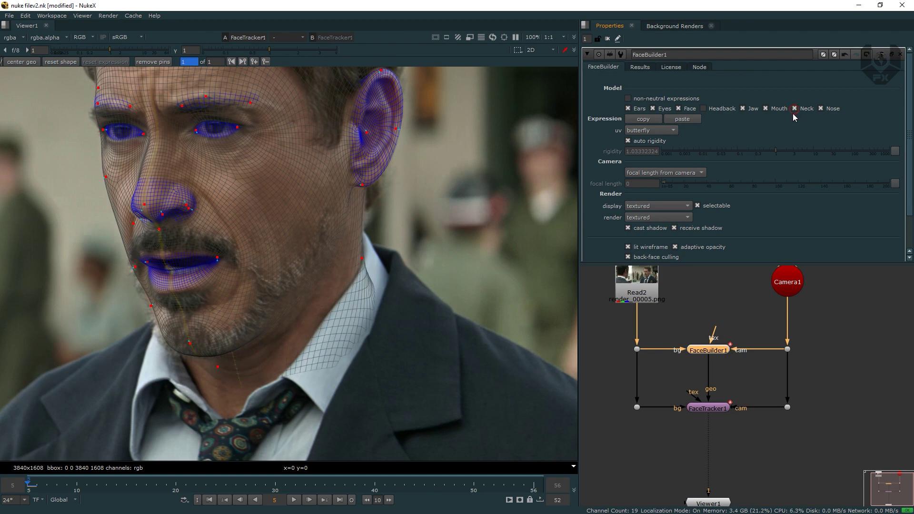
double_click(713, 410)
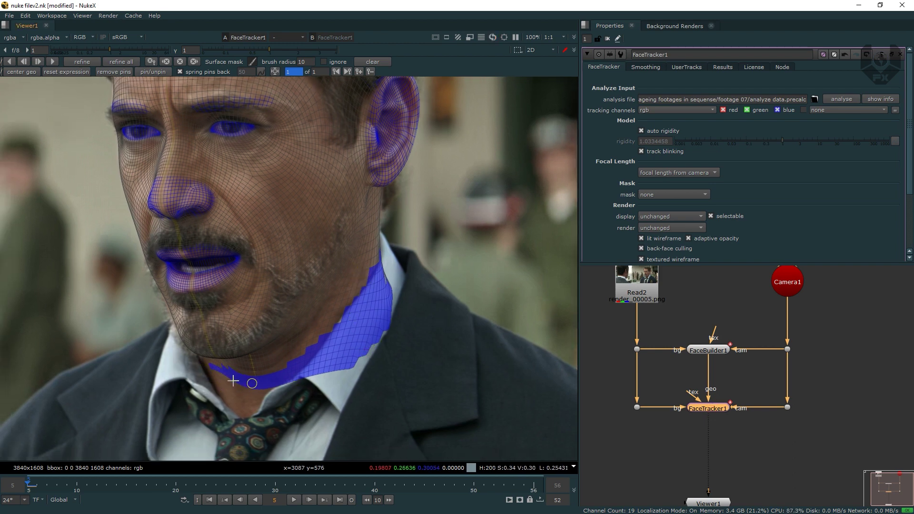
Set the surface mask brush radius to 26.15 and mask more of the neck mesh over the shirt collar.
middle_click_drag(355, 308, 400, 330)
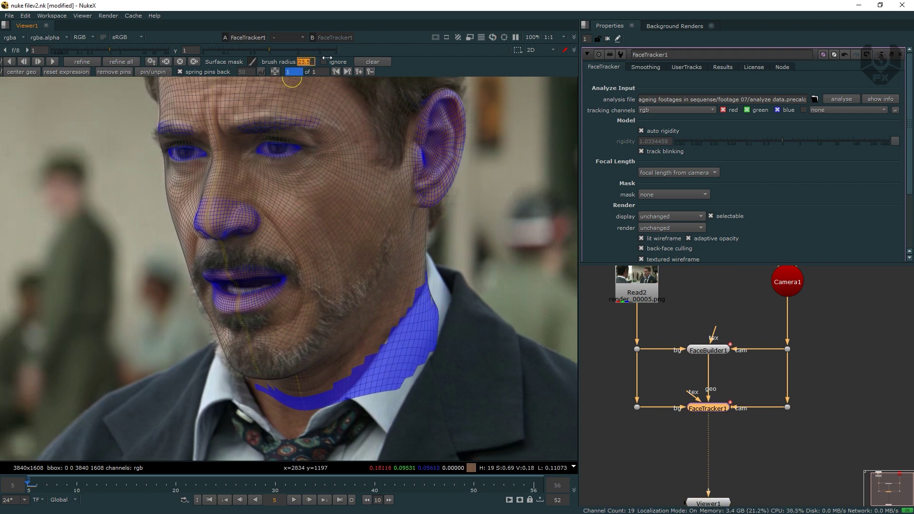
left_click_drag(326, 59, 312, 59)
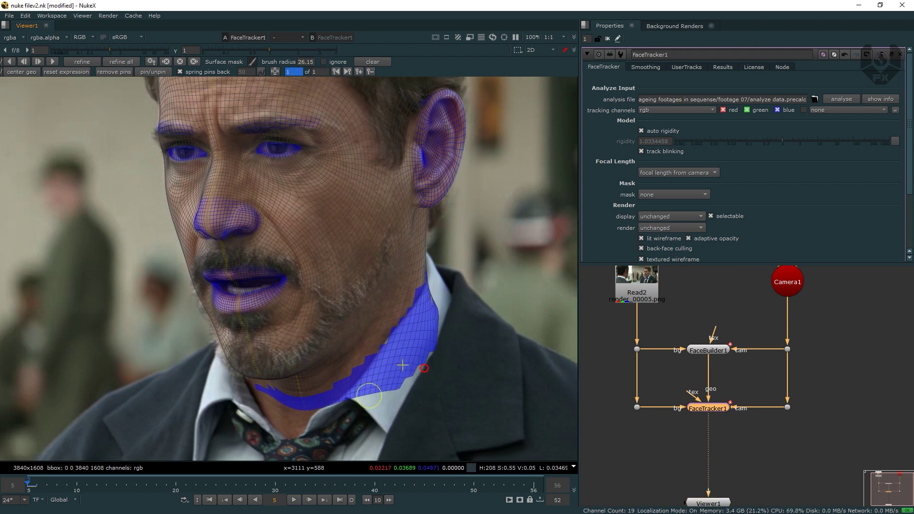
middle_click_drag(347, 170, 279, 219)
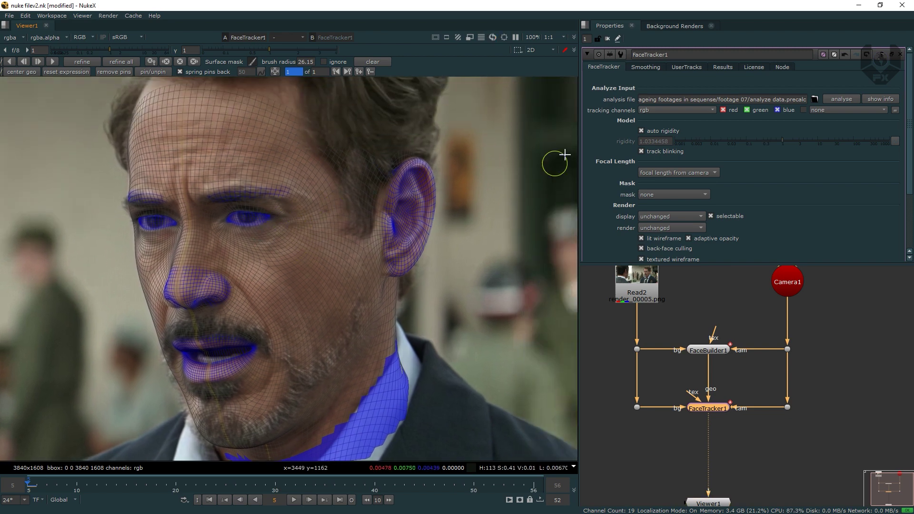
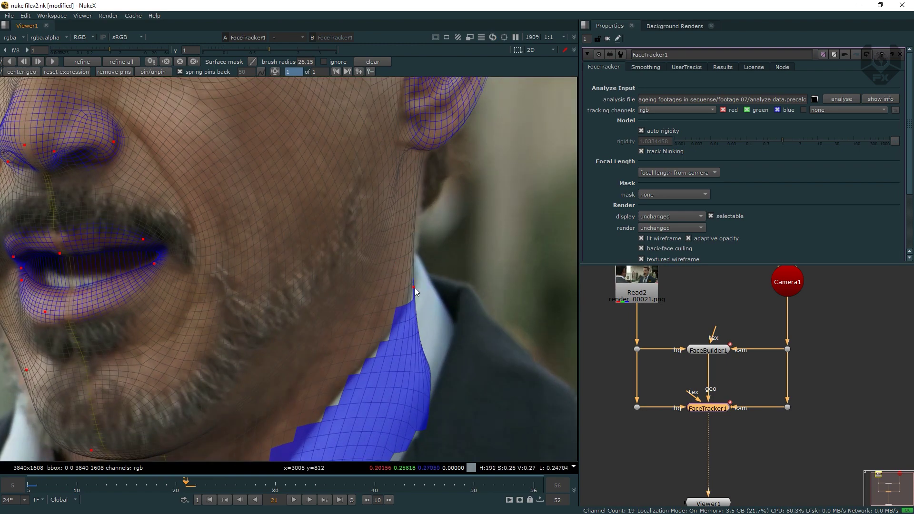
At frame 21, adjust the pin on the jaw edge below the ear and the pin on the upper lip.
left_click_drag(415, 288, 420, 288)
middle_click_drag(238, 267, 374, 242)
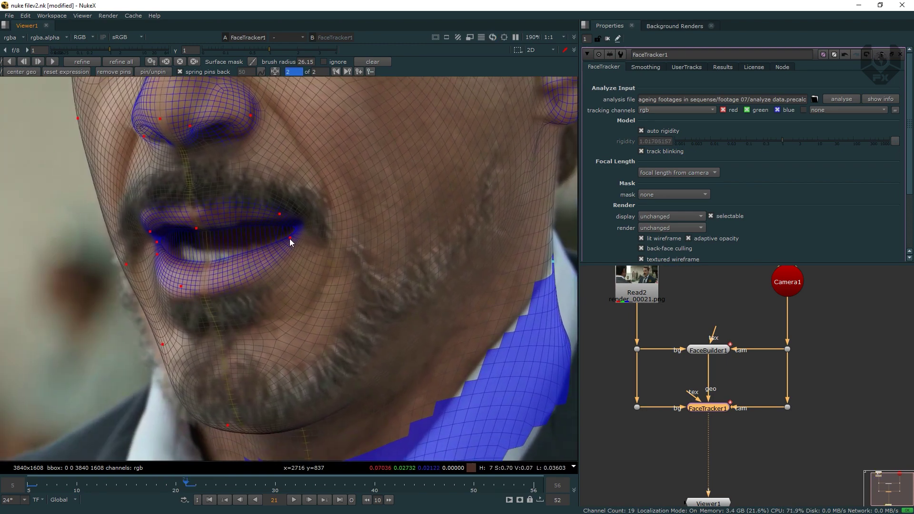
left_click_drag(195, 228, 195, 225)
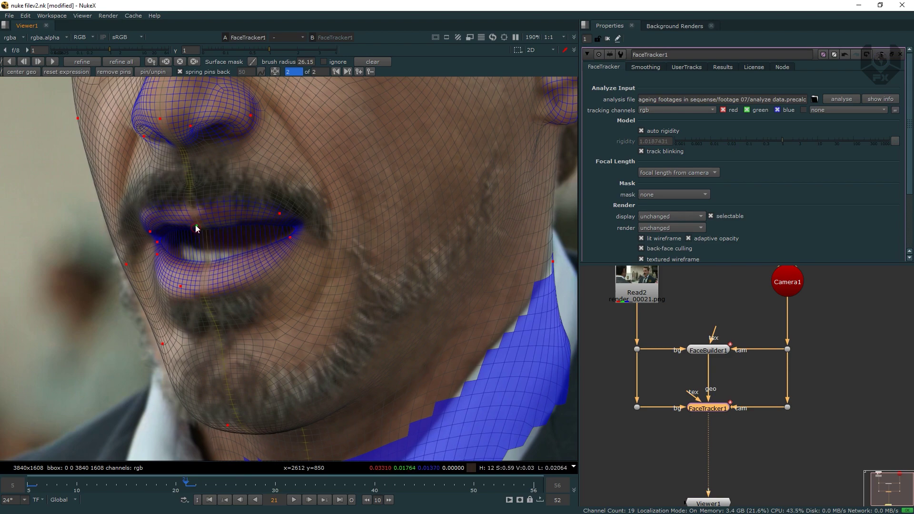
middle_click_drag(210, 240, 241, 340)
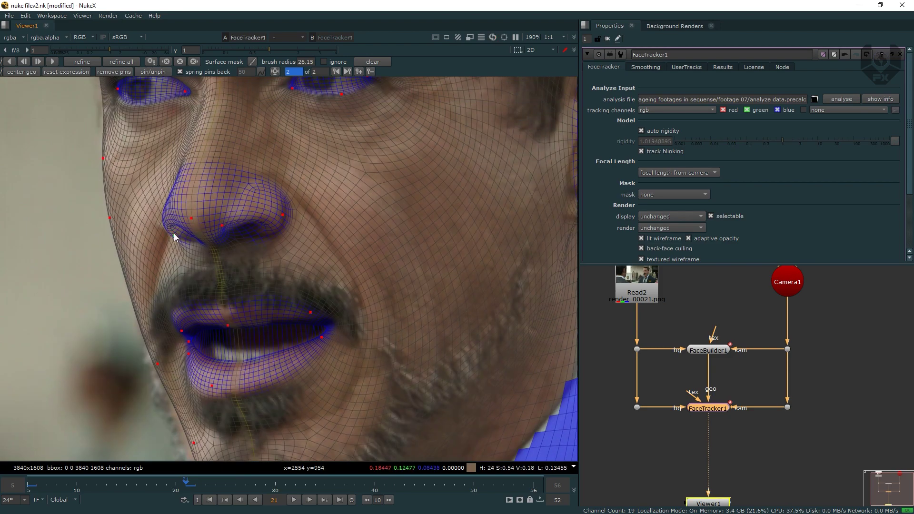
Fit the mesh to the far eye's outer corner and pin the upper rim of the ear at frame 21.
scroll(174, 237, "down", 3)
scroll(273, 259, "up", 3)
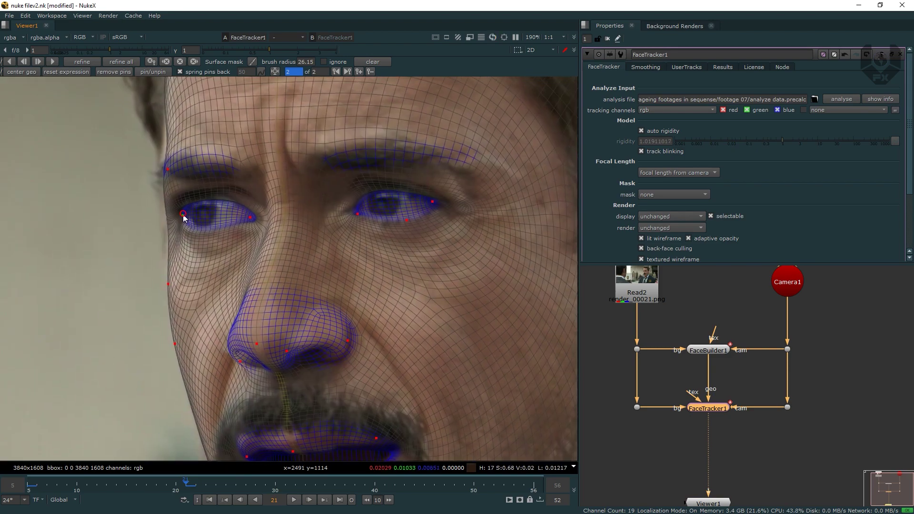
middle_click_drag(175, 206, 194, 234)
left_click_drag(190, 215, 176, 234)
scroll(175, 233, "down", 3)
scroll(310, 234, "up", 3)
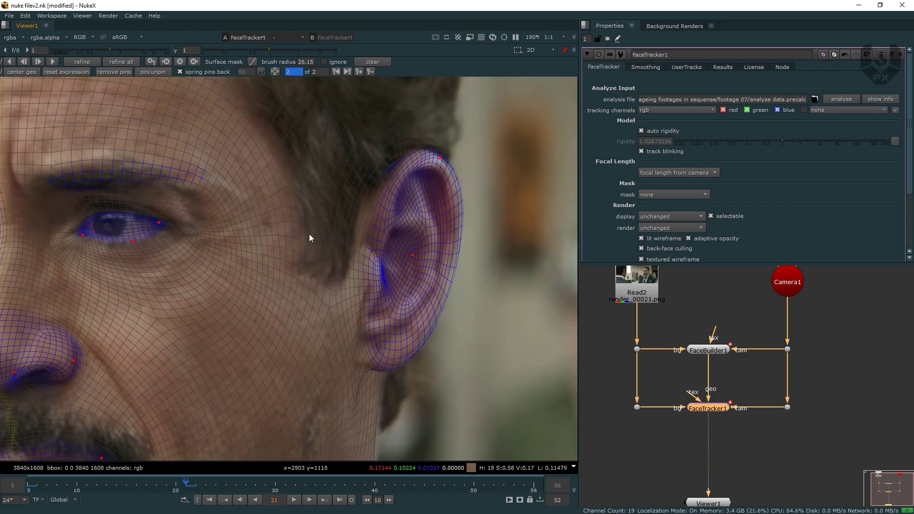
left_click_drag(457, 181, 451, 180)
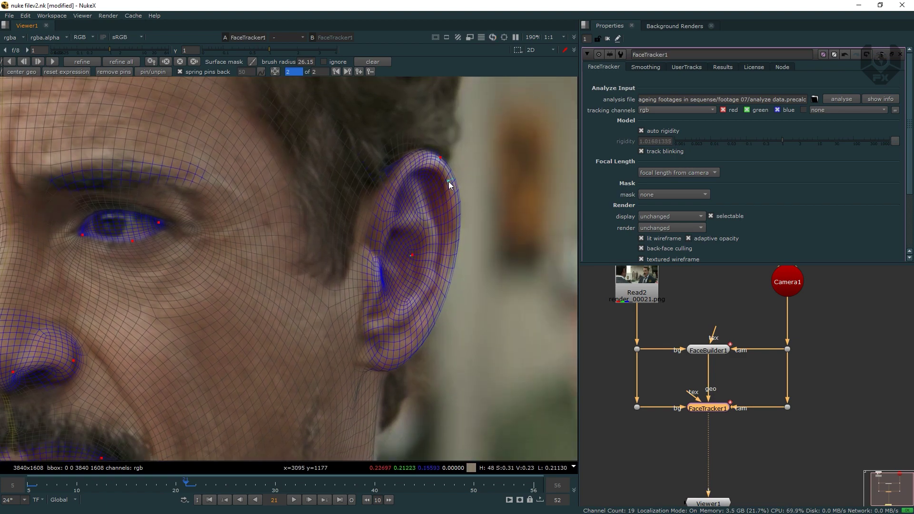
Adjust the far jawline pin and the chin pin to match the face outline at frame 21.
scroll(334, 219, "down", 2)
scroll(325, 239, "down", 2)
scroll(231, 259, "up", 2)
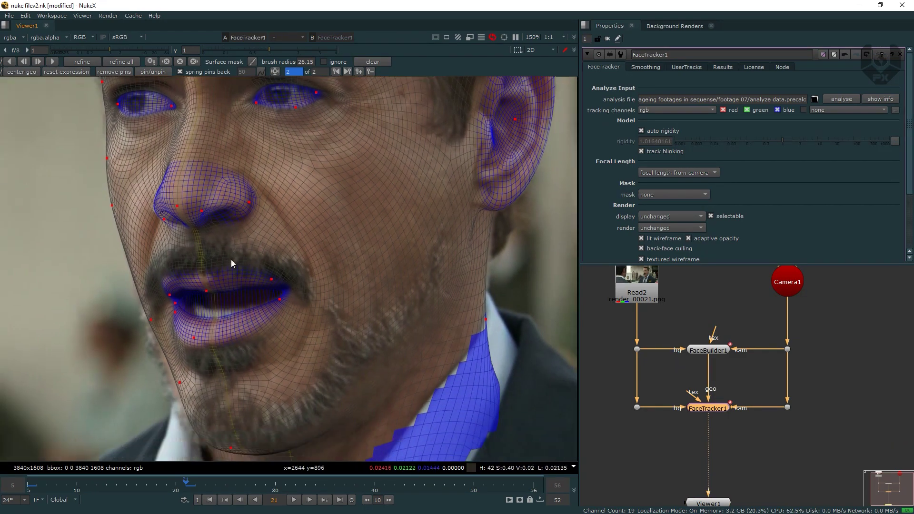
left_click_drag(195, 360, 193, 362)
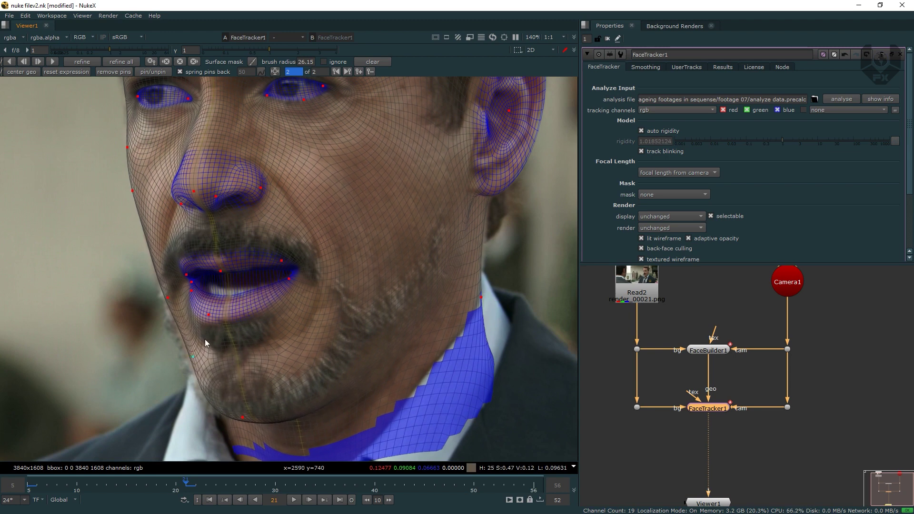
middle_click_drag(168, 344, 178, 310)
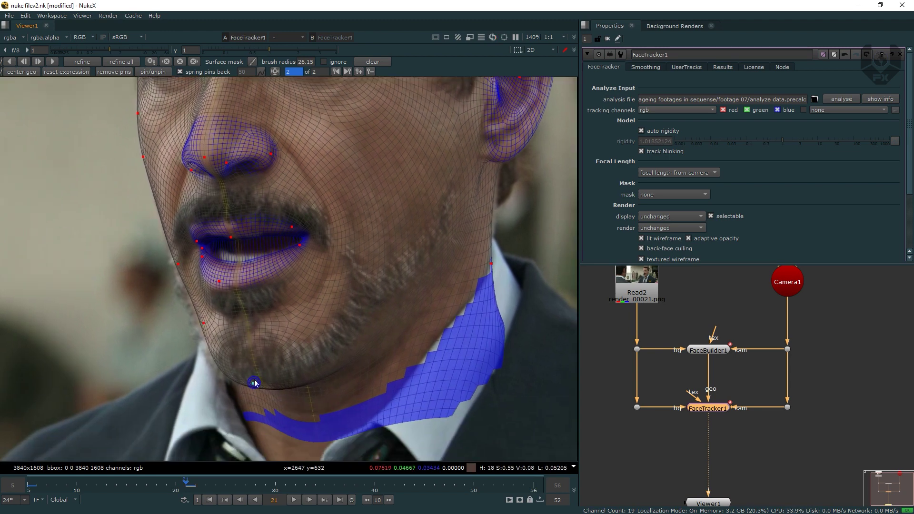
left_click_drag(253, 379, 252, 381)
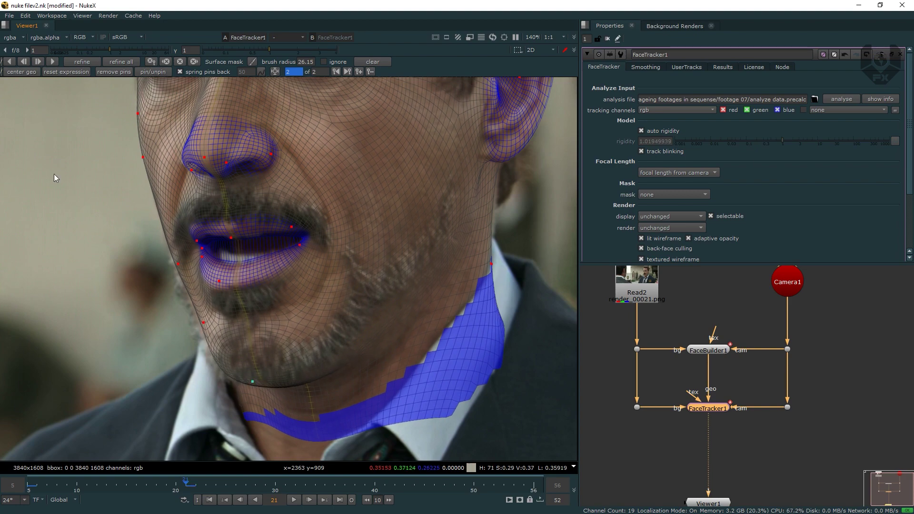
scroll(124, 186, "down", 3)
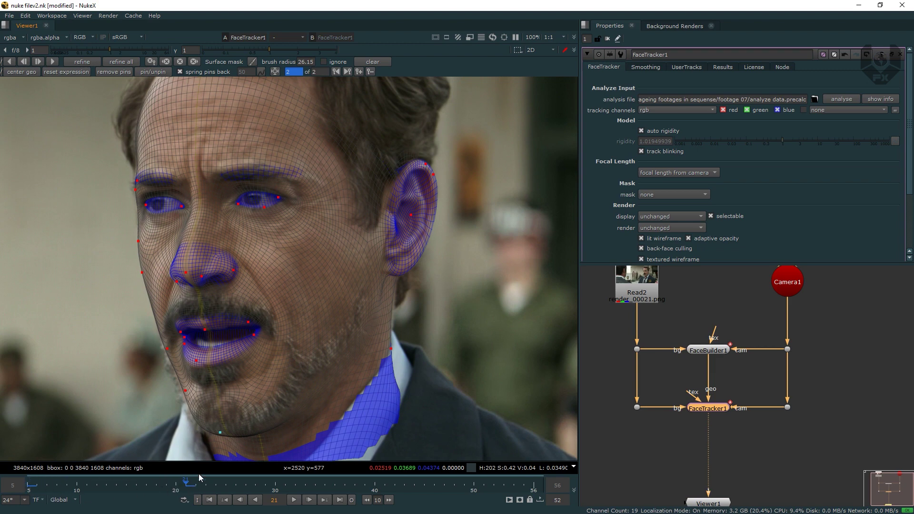
Refine the tracking around the frame 21 keyframe, track forward from there and stop at frame 38.
left_click(92, 62)
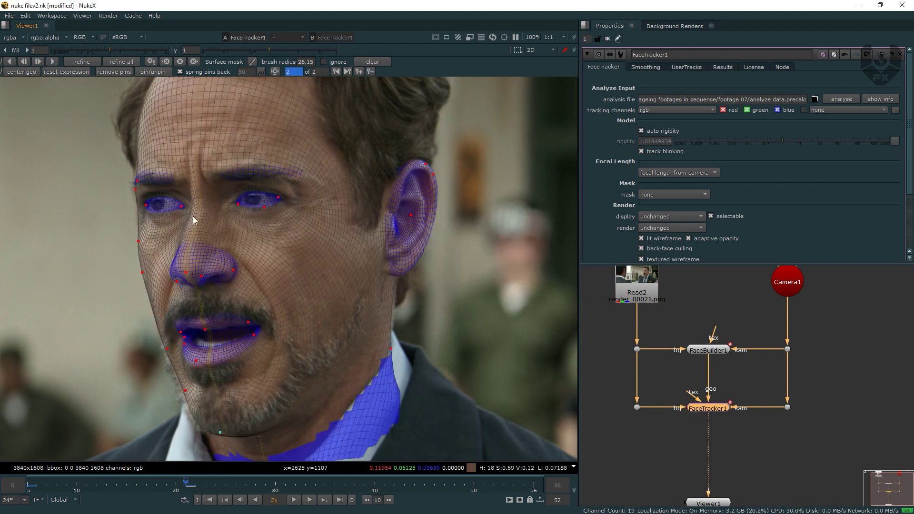
middle_click_drag(199, 284, 173, 274)
middle_click_drag(358, 210, 360, 187)
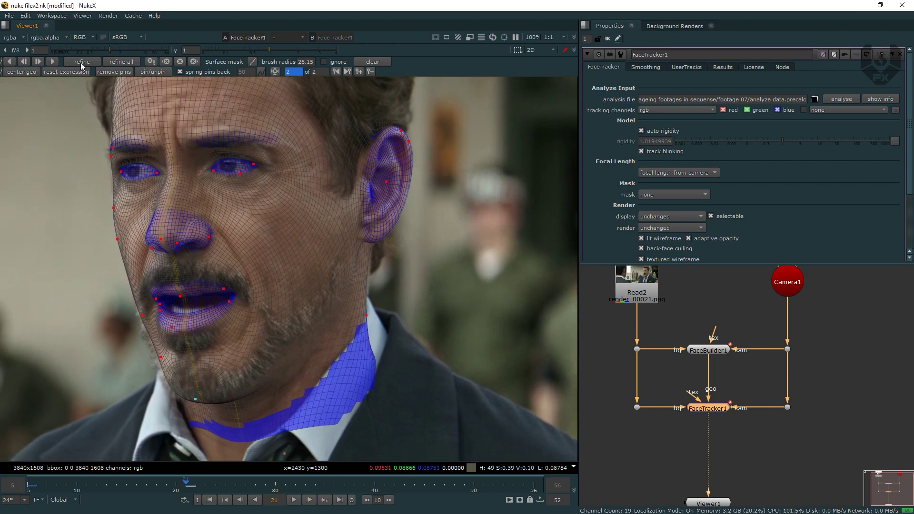
left_click(53, 62)
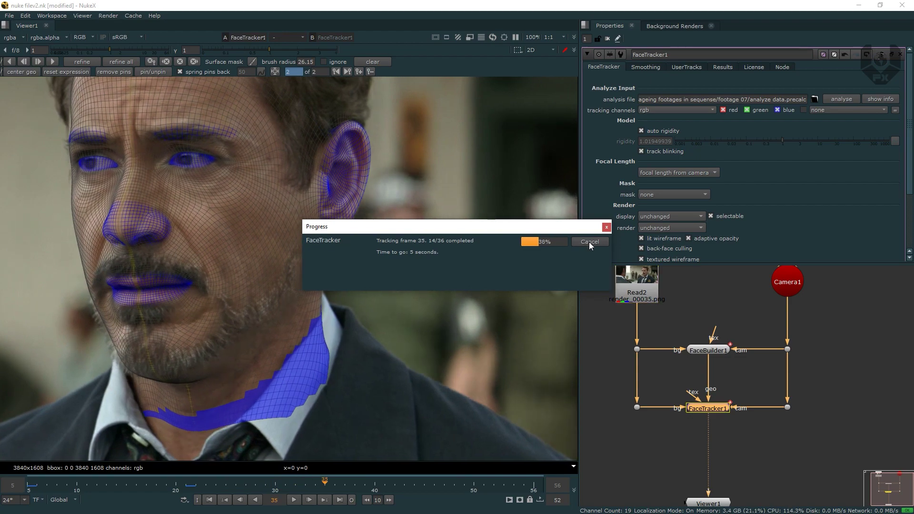
left_click(588, 242)
Move the far jawline pin onto the face outline at frame 38 and refine the tracking.
scroll(233, 228, "up", 3)
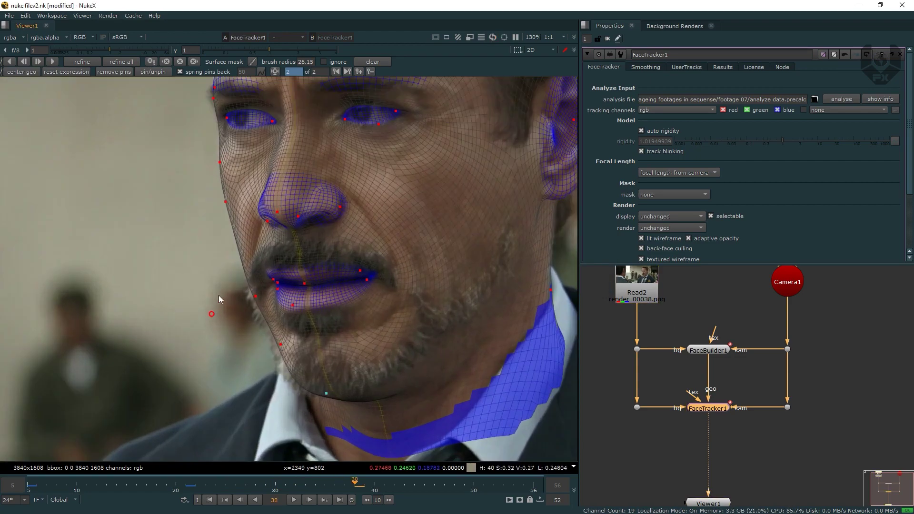
left_click_drag(253, 324, 251, 326)
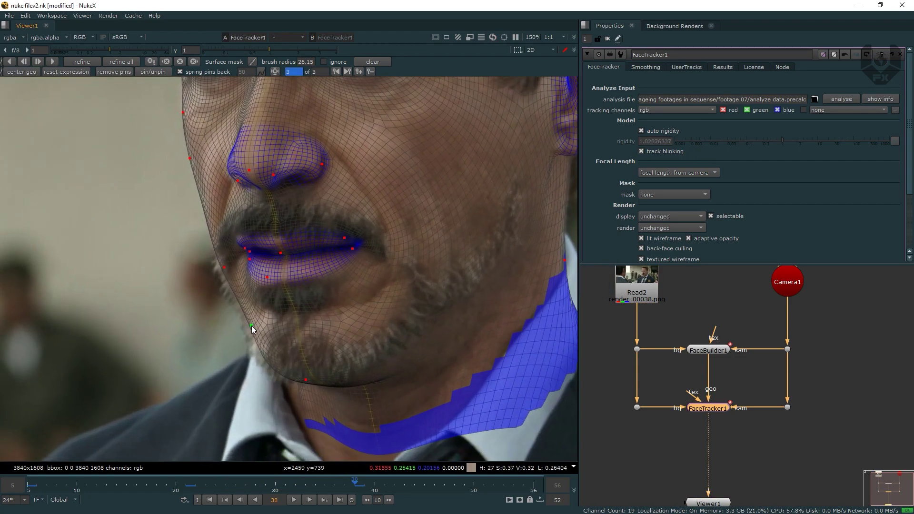
left_click(290, 259)
middle_click_drag(289, 258, 331, 449)
middle_click_drag(224, 221, 158, 110)
scroll(157, 109, "down", 3)
left_click(74, 62)
scroll(88, 79, "down", 3)
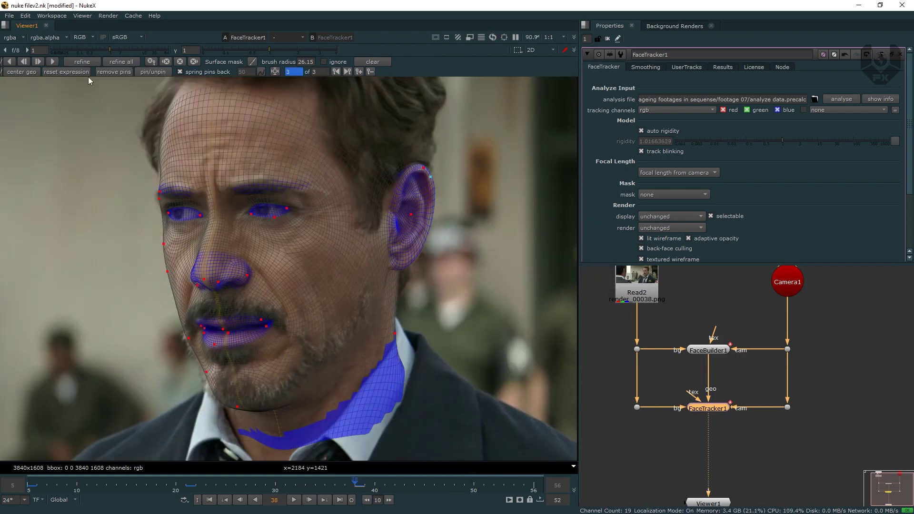
Track forward from frame 38, go back to frame 48 and fit the mesh to the eyes.
left_click(53, 61)
left_click_drag(533, 485, 455, 484)
scroll(419, 189, "up", 6)
scroll(419, 185, "down", 4)
middle_click_drag(334, 238, 421, 210)
scroll(266, 166, "up", 3)
middle_click_drag(266, 167, 345, 227)
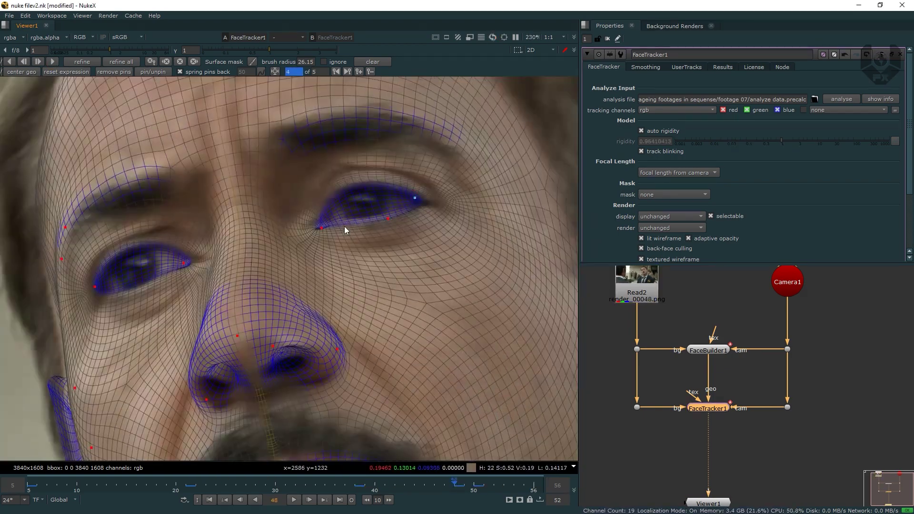
Adjust the mesh pin on the upper rim of the ear to match the footage at frame 48.
middle_click_drag(305, 381, 264, 138)
middle_click_drag(261, 296, 308, 260)
scroll(85, 191, "down", 3)
middle_click_drag(78, 81, 114, 242)
middle_click_drag(569, 203, 477, 193)
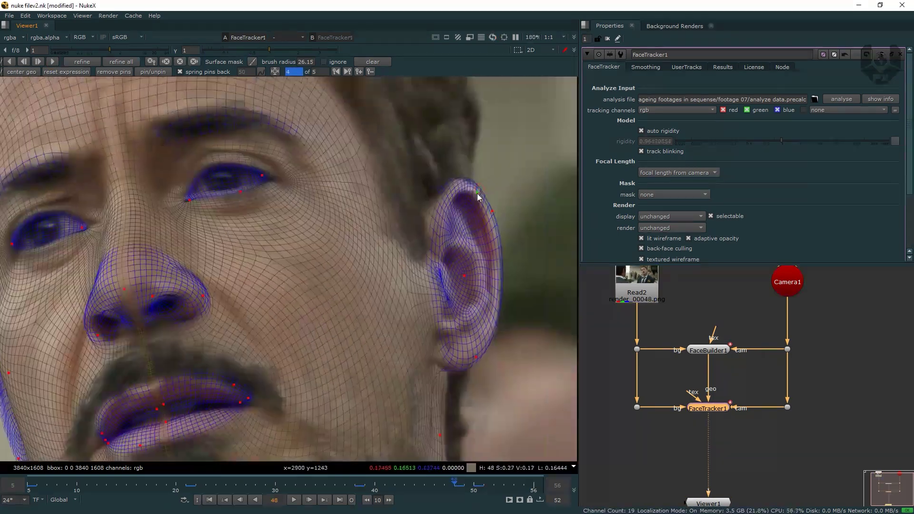
scroll(477, 193, "down", 2)
scroll(115, 271, "down", 2)
Go to frame 50 and fit the mesh to the far eye's outer corner and the face outline.
key("j")
left_click_drag(454, 484, 474, 484)
scroll(141, 230, "up", 3)
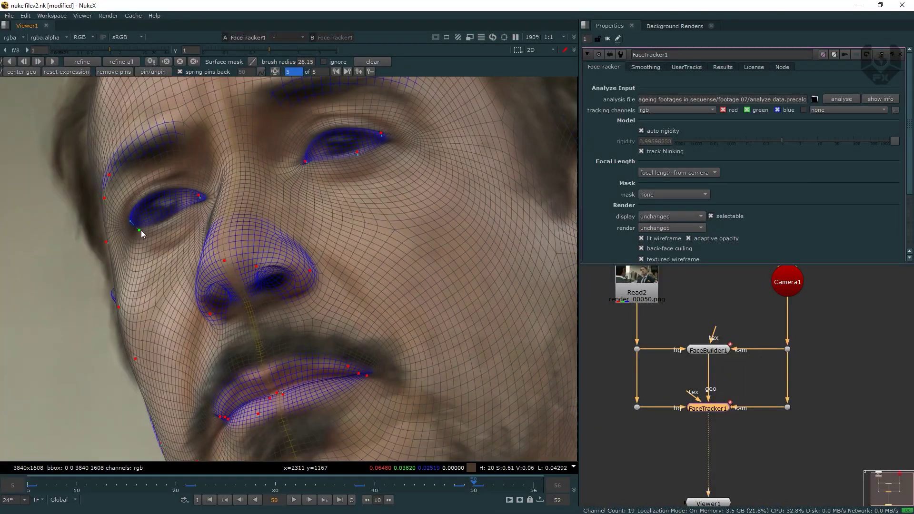
middle_click_drag(272, 408, 282, 286)
middle_click_drag(428, 186, 131, 201)
scroll(434, 165, "down", 4)
Track forward from frame 50 to frame 56 and fit the far cheek and jawline of the mesh to the face outline.
left_click(52, 61)
scroll(182, 318, "up", 3)
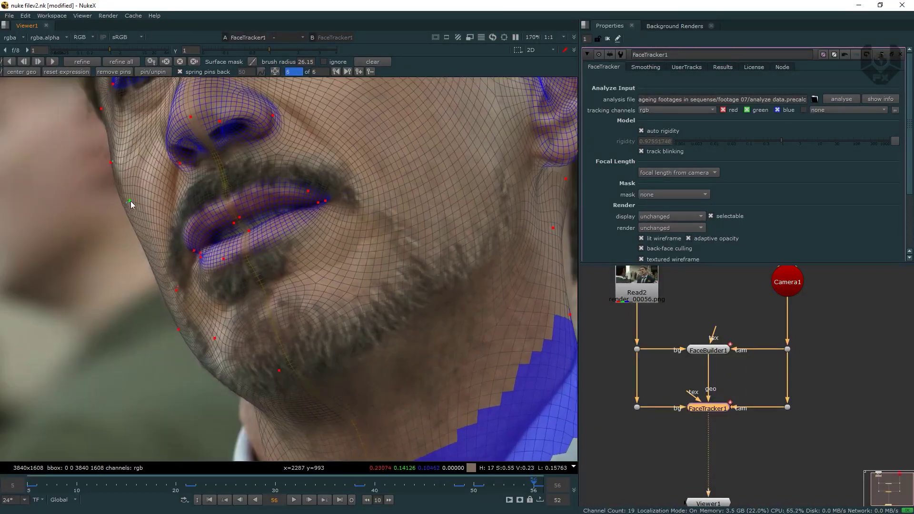
middle_click_drag(186, 123, 260, 275)
middle_click_drag(567, 343, 410, 260)
scroll(409, 260, "down", 4)
scroll(141, 271, "up", 3)
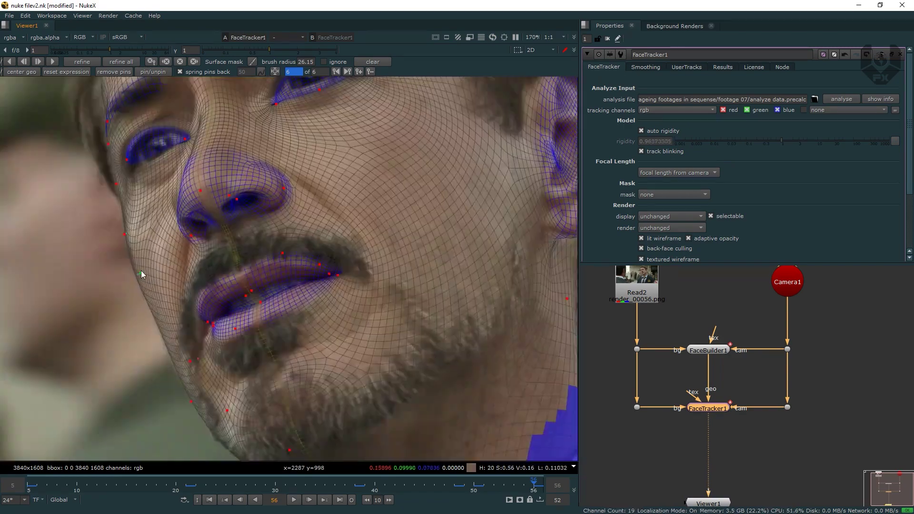
middle_click_drag(190, 224, 227, 293)
Refine the tracking around the frame 56 keyframe and review the playback, stopping at frame 30.
left_click(82, 61)
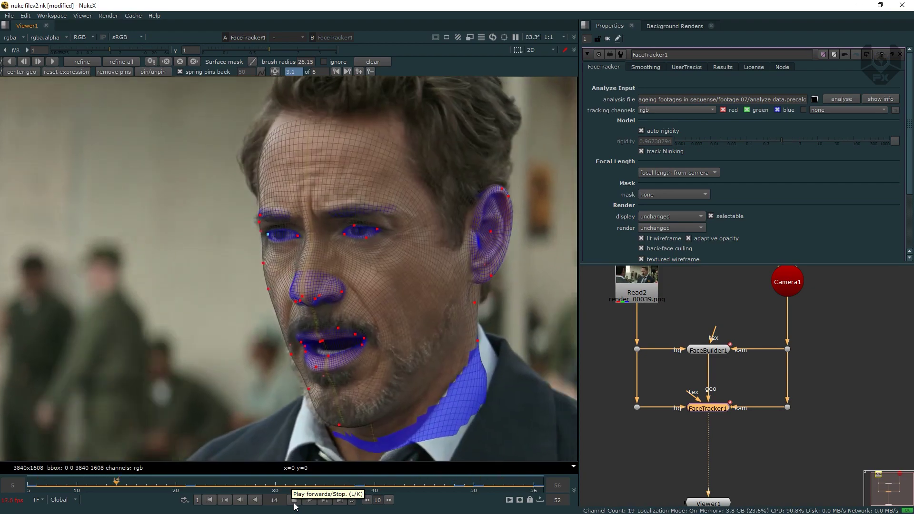
left_click(295, 500)
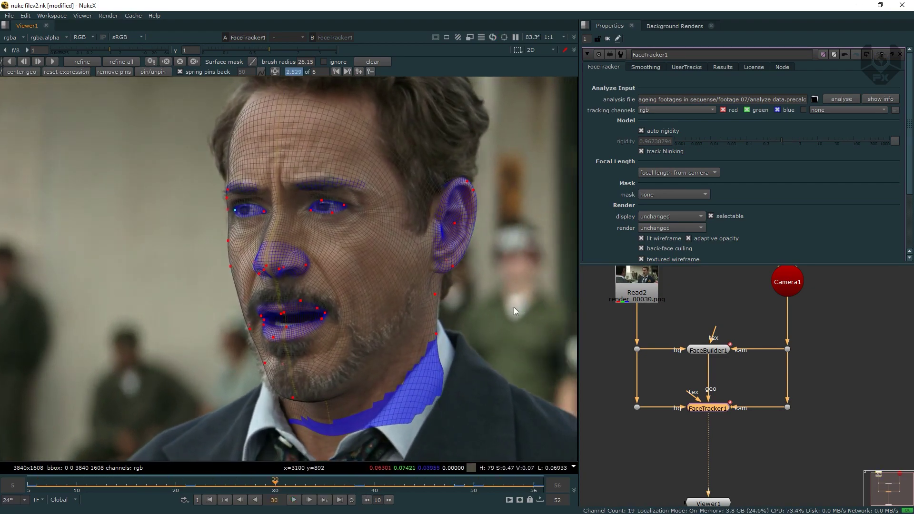
Disable the Neck and Ears model parts in the FaceBuilder1 node, then reopen the FaceTracker1 properties.
double_click(710, 351)
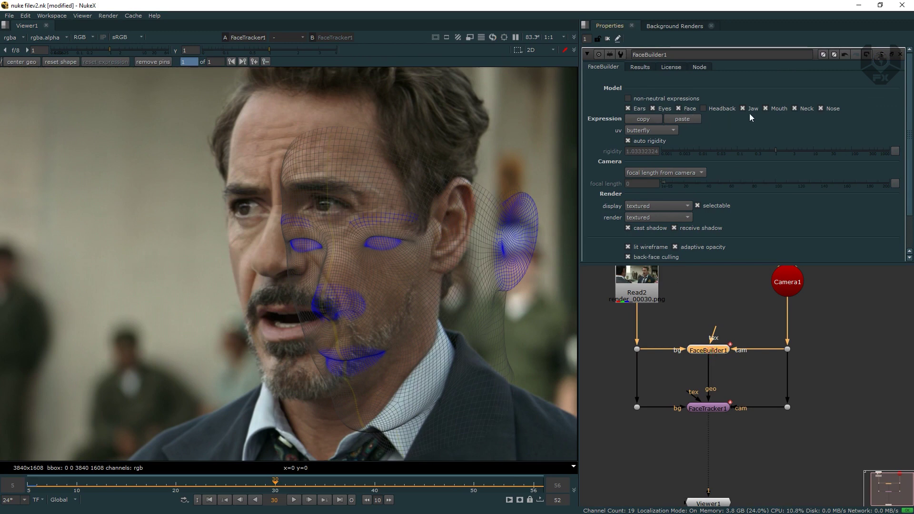
left_click(795, 109)
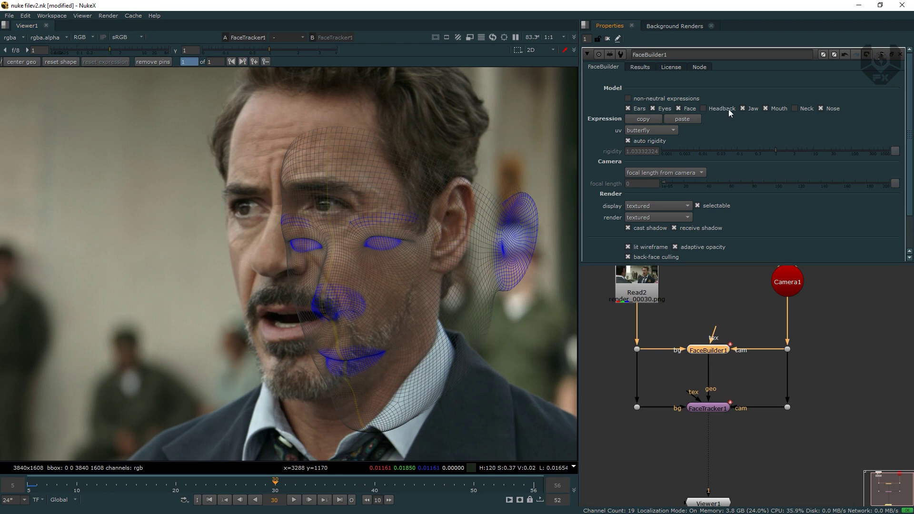
left_click(628, 109)
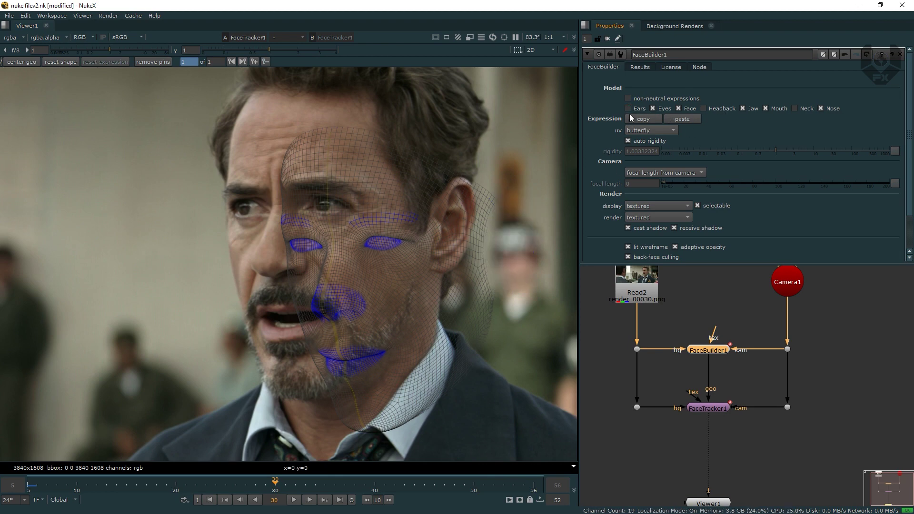
double_click(709, 410)
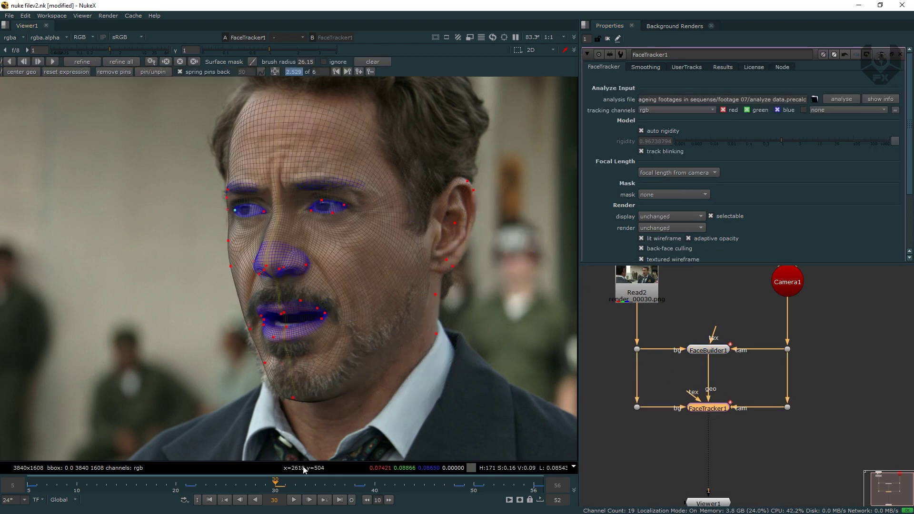
Turn off the textured wireframe in FaceTracker1 and play back the tracked mesh, stopping at frame 31.
left_click(309, 500)
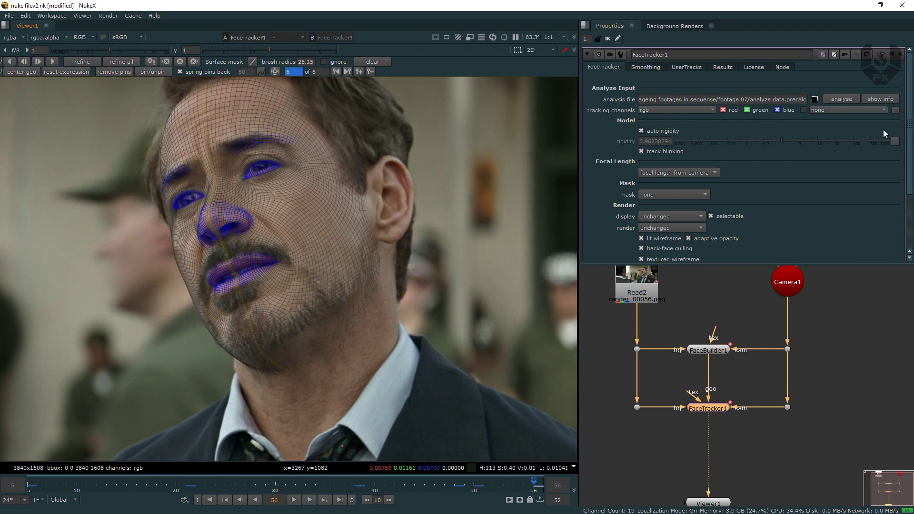
left_click_drag(911, 120, 911, 178)
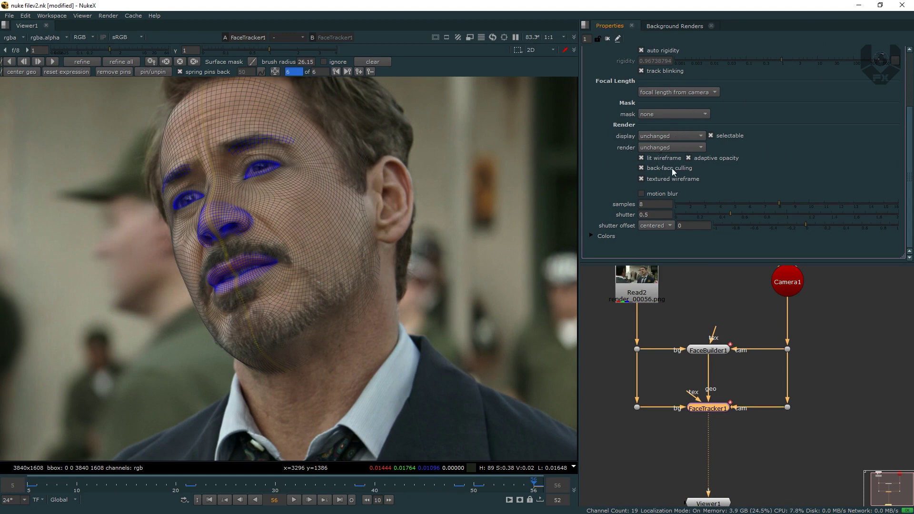
left_click(641, 179)
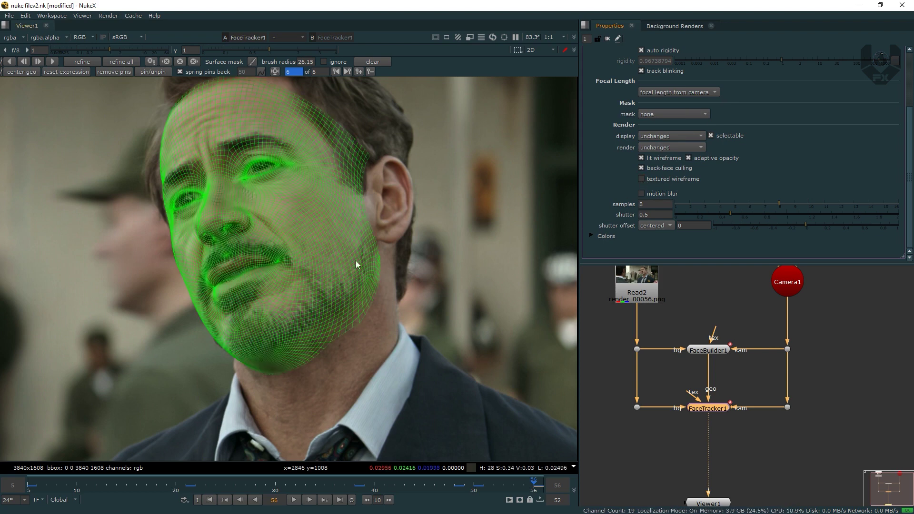
left_click(294, 500)
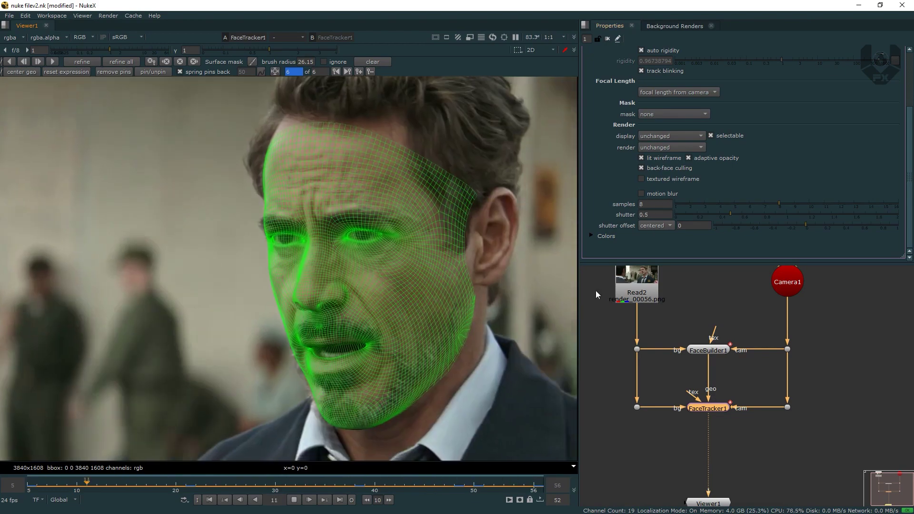
left_click(294, 500)
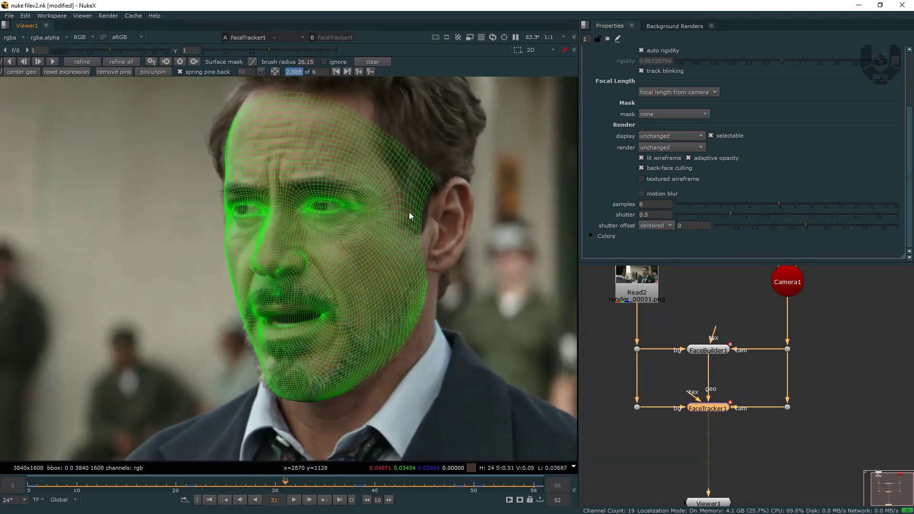
Enable motion blur in FaceTracker1 with the shutter at 0.845 and start playback of the tracked mesh.
left_click(642, 194)
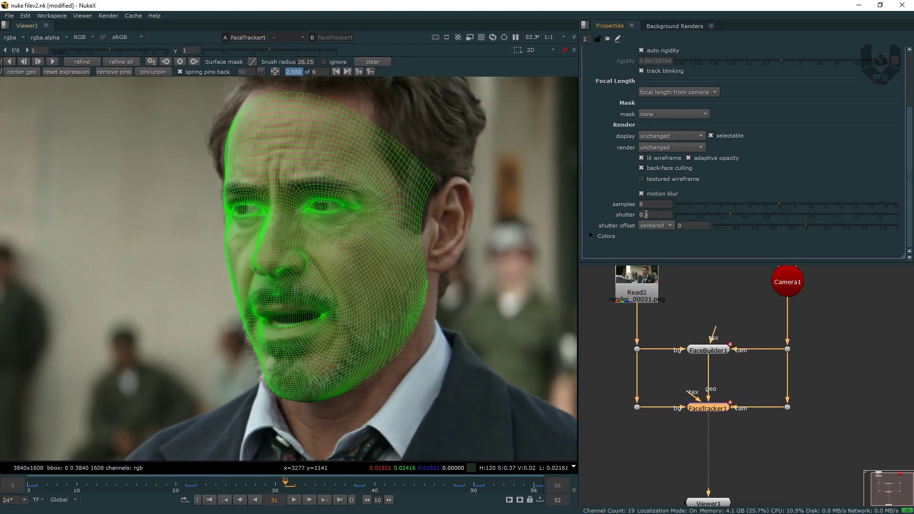
left_click(642, 194)
left_click(642, 194)
left_click_drag(741, 212, 772, 208)
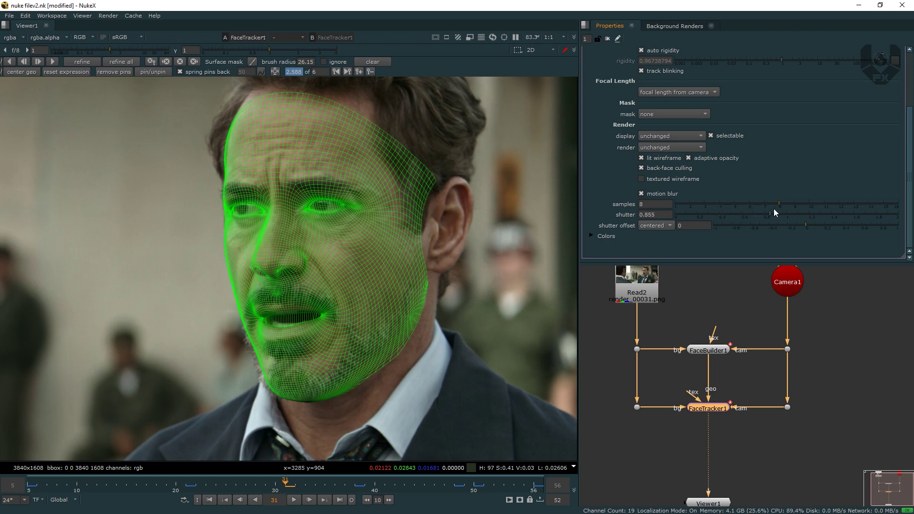
left_click(295, 501)
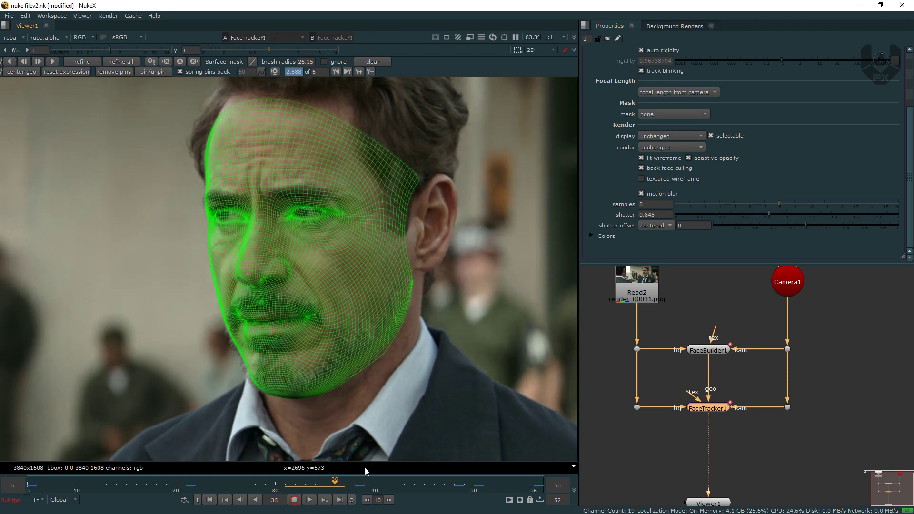